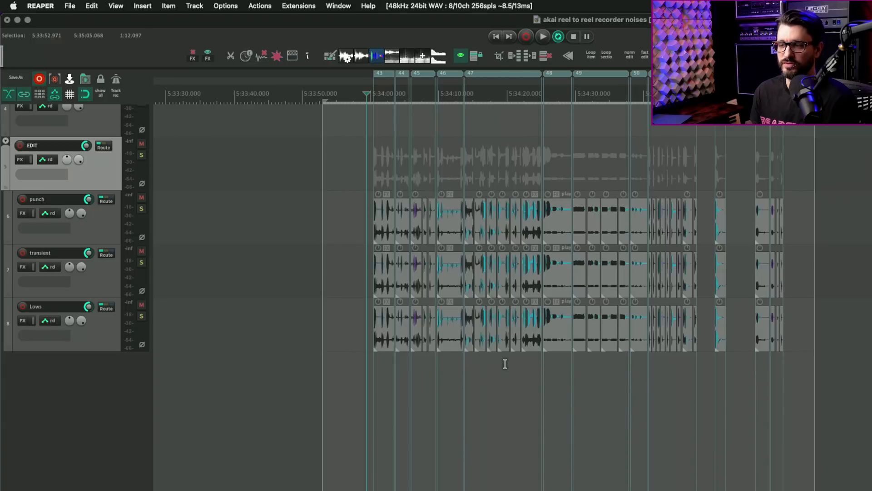
# - Select all the items on the punch, transient and Lows tracks
pyautogui.scroll(4, 499, 379)
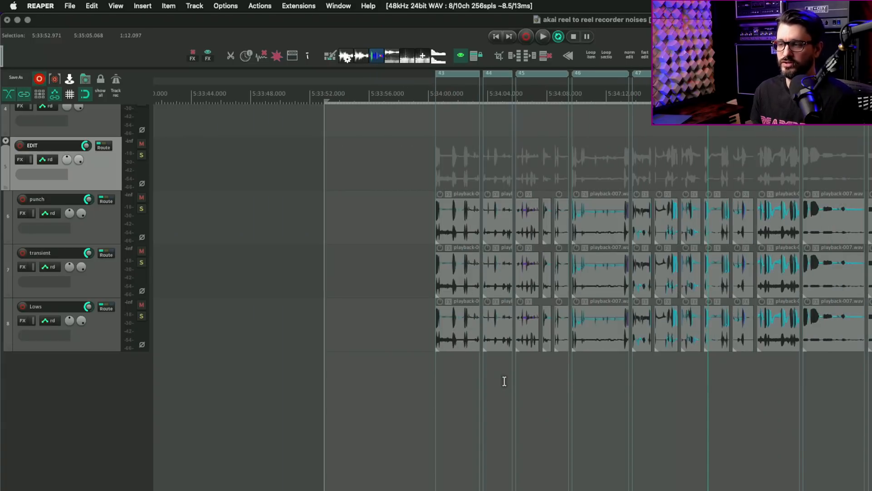
pyautogui.hscroll(7, 505, 381)
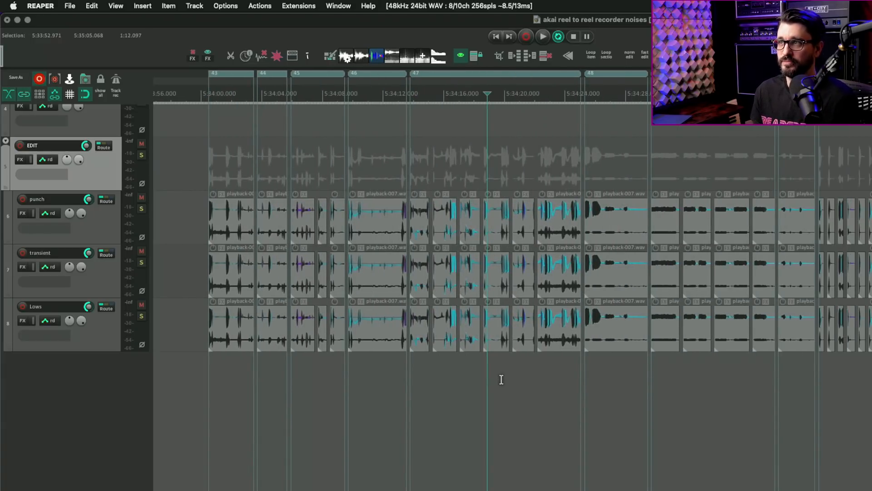
pyautogui.click(365, 93)
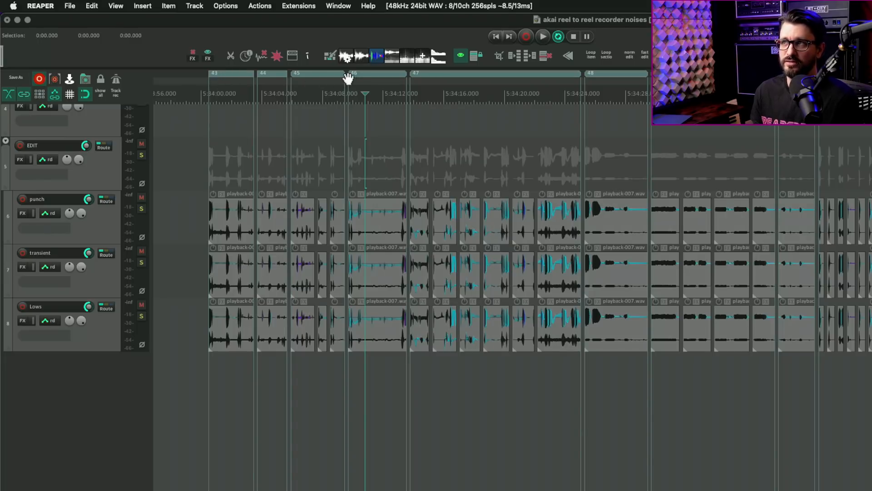
pyautogui.click(426, 213)
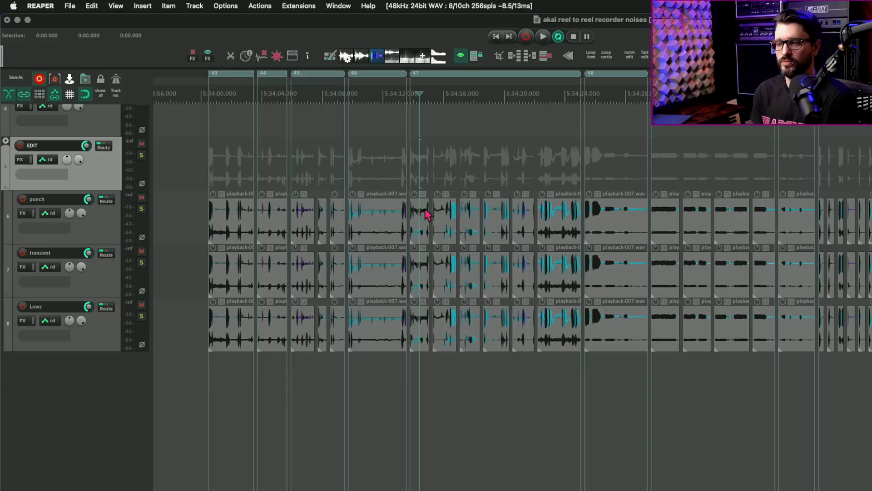
pyautogui.moveTo(179, 218); pyautogui.dragTo(871, 330)
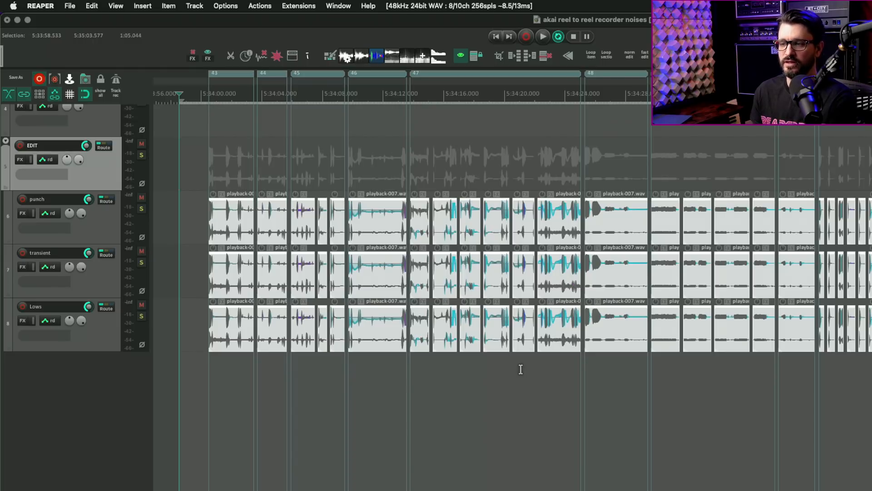
pyautogui.click(520, 366)
# - Select the punch track's items that fall within region 47
pyautogui.click(418, 229)
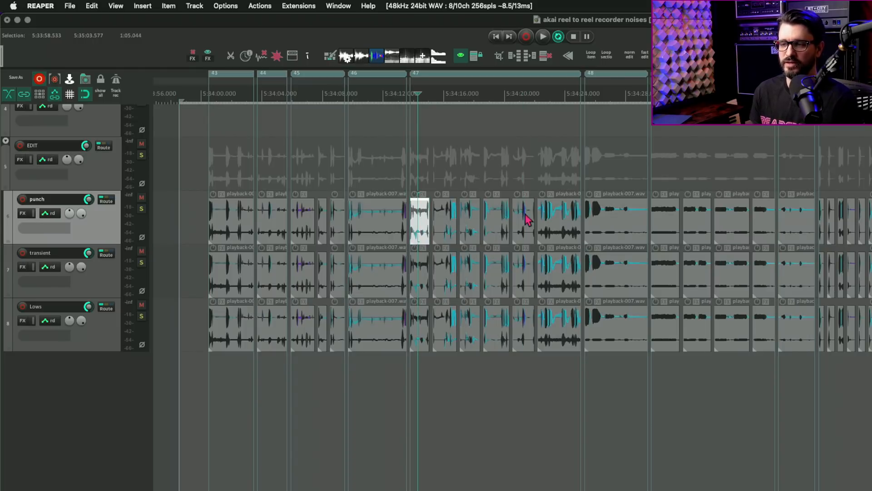
pyautogui.click(557, 223)
pyautogui.moveTo(556, 224); pyautogui.dragTo(415, 229)
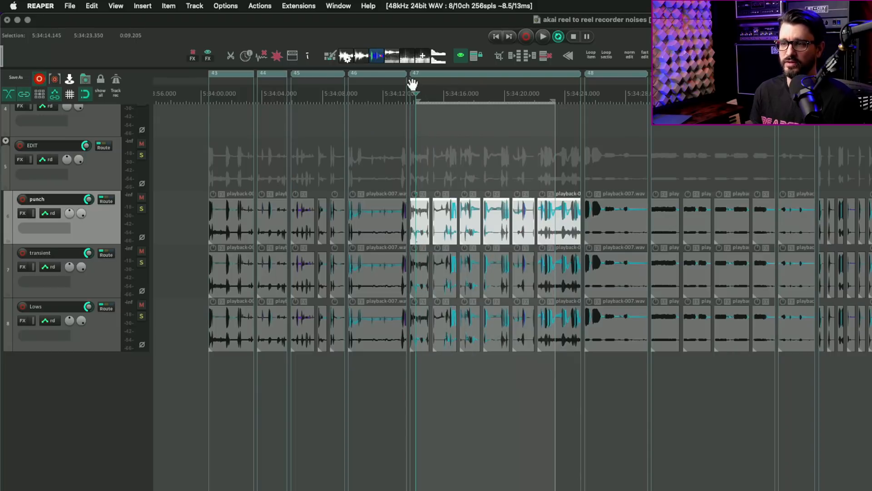
pyautogui.click(520, 172)
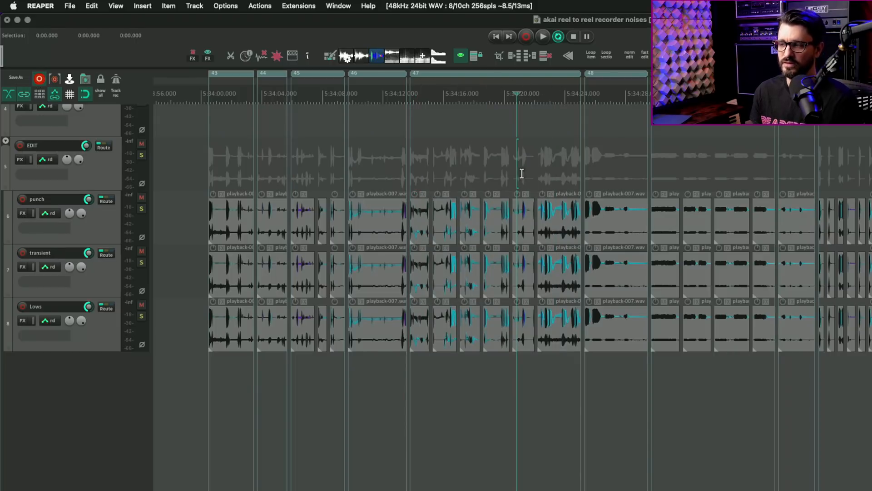
# - Examine the master track's effects chain, looking at VUMTdeluxe, ReaEQ and TR5 Stealth Limiter, and close it
pyautogui.scroll(5, 533, 248)
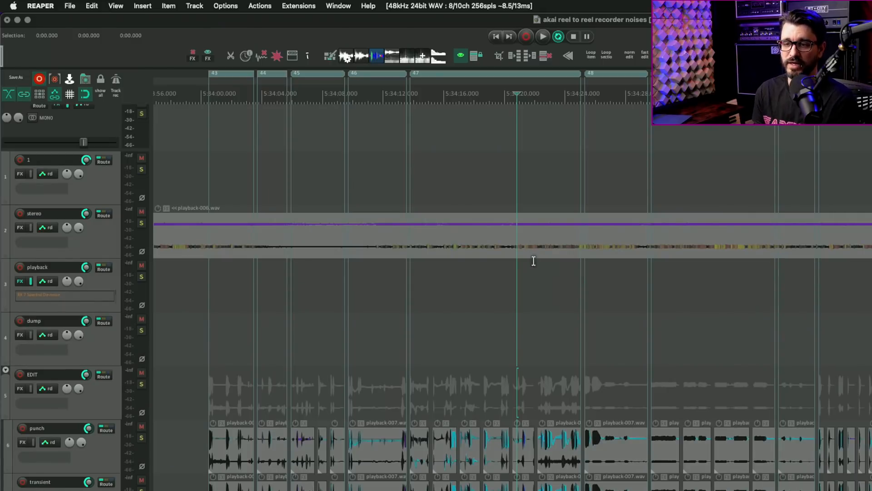
pyautogui.scroll(1, 155, 139)
pyautogui.click(58, 114)
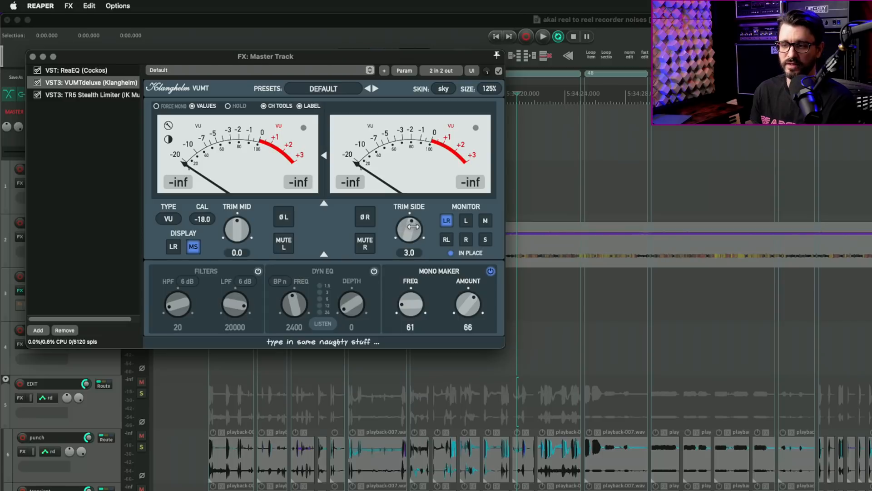
pyautogui.click(91, 70)
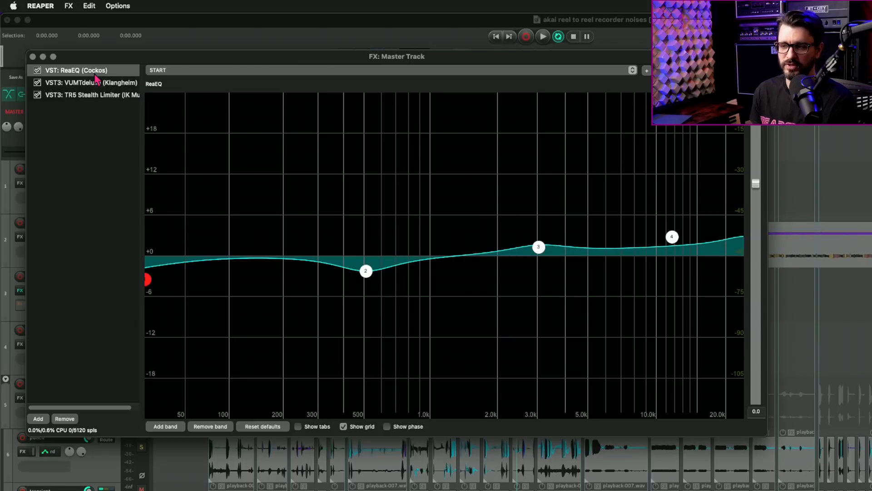
pyautogui.click(110, 95)
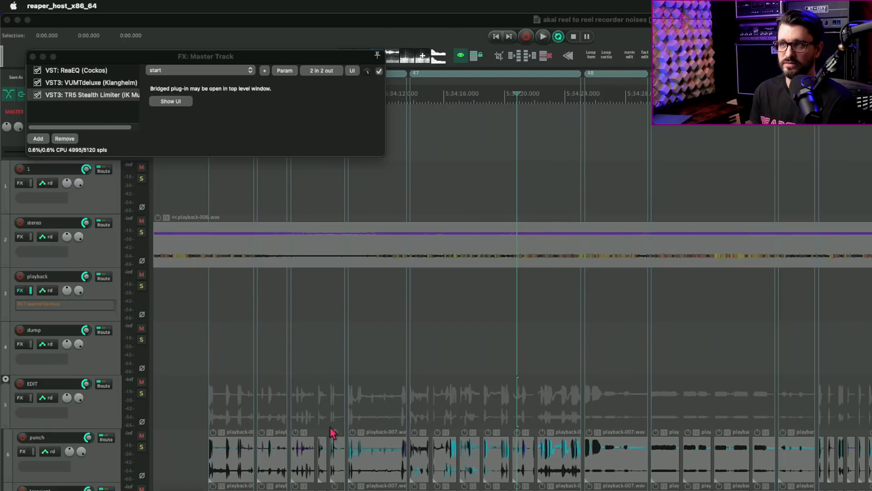
pyautogui.press('Escape')
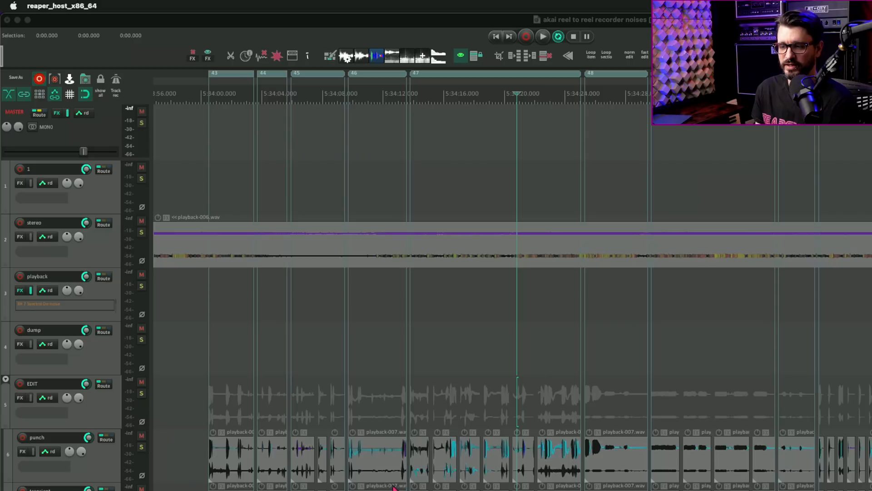
# - Open the render settings and set the source to Region render matrix via master
pyautogui.click(69, 78)
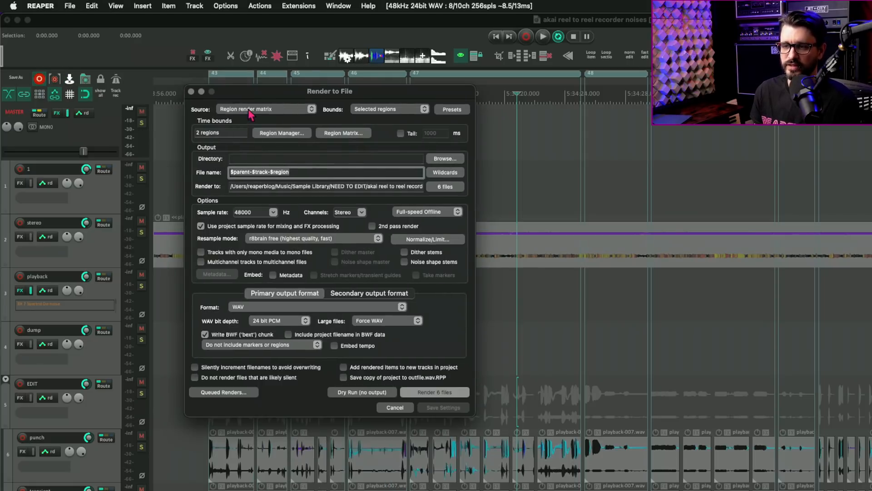
pyautogui.click(295, 225)
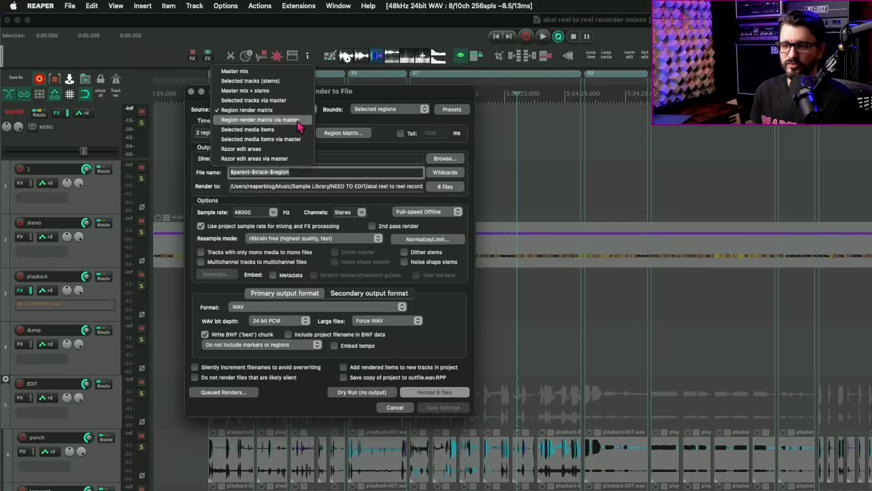
pyautogui.click(318, 145)
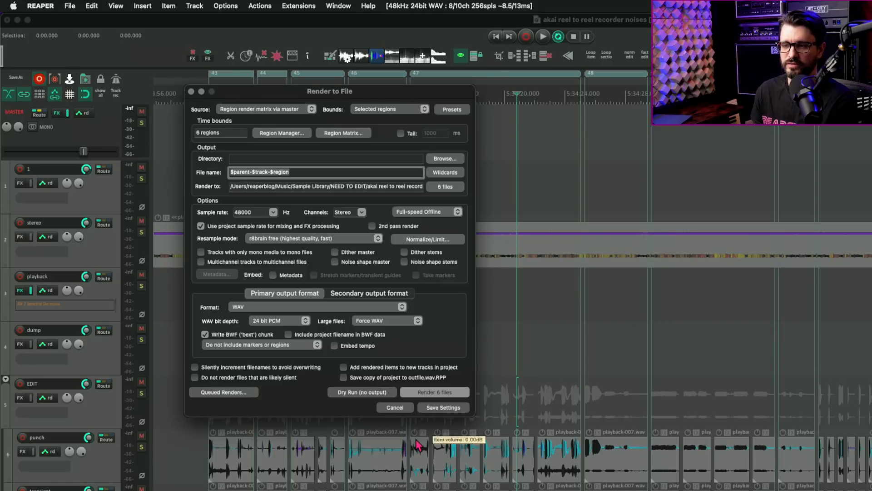
# - Open the region render matrix and the region manager, and select regions 43 to 54 for rendering
pyautogui.click(343, 134)
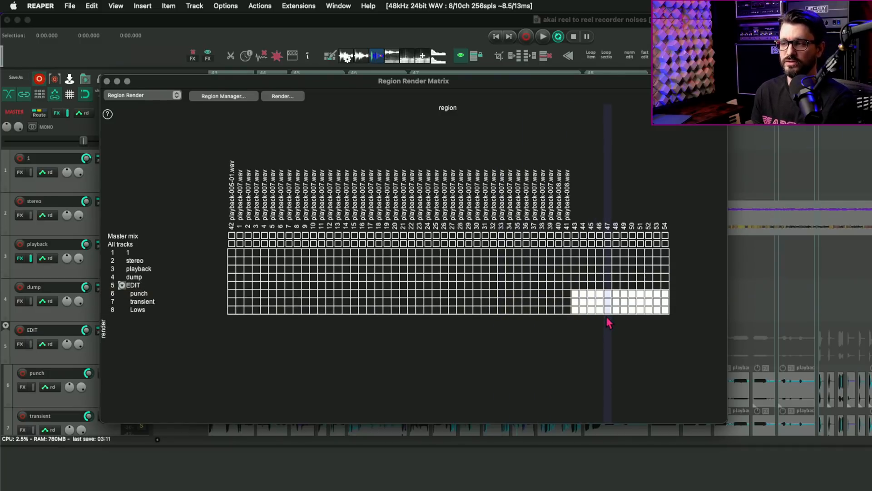
pyautogui.click(221, 98)
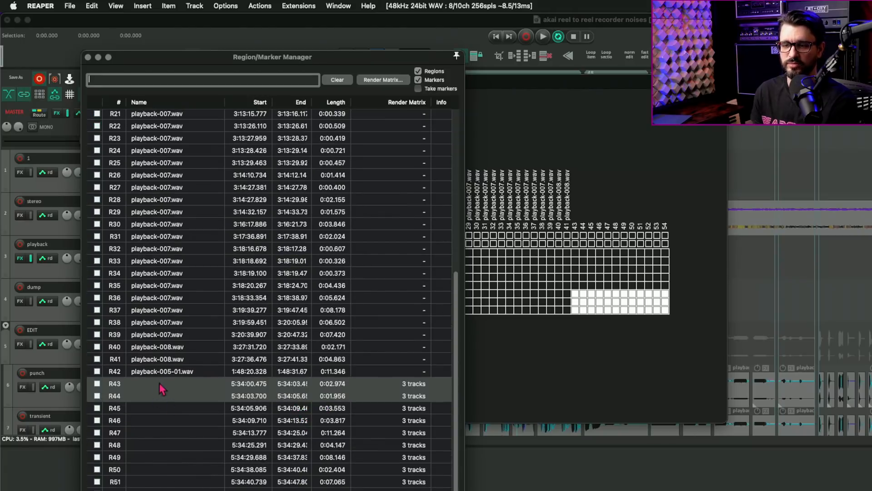
pyautogui.click(182, 420)
pyautogui.click(176, 386)
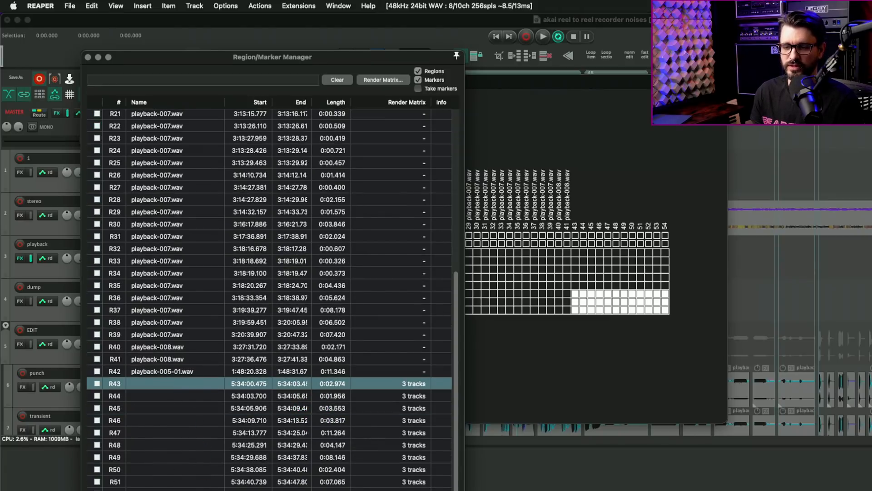
pyautogui.keyDown('shift'); pyautogui.click(176, 490); pyautogui.keyUp('shift')
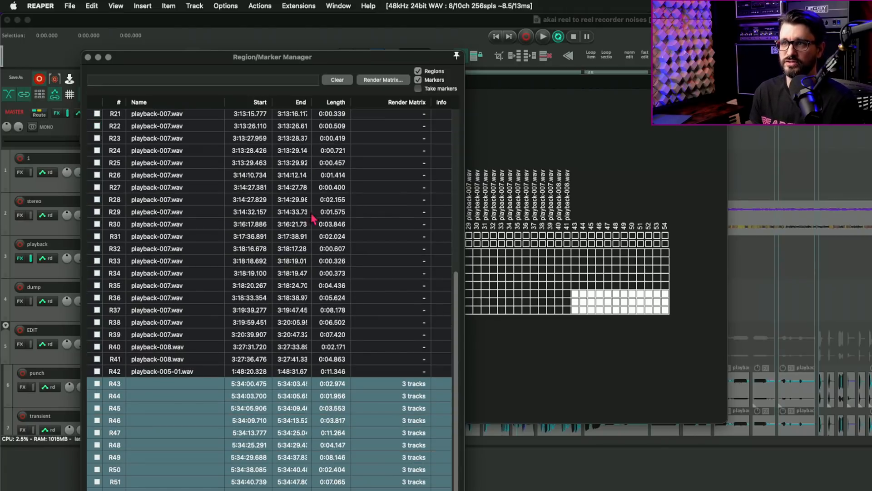
pyautogui.moveTo(306, 57); pyautogui.dragTo(308, 170)
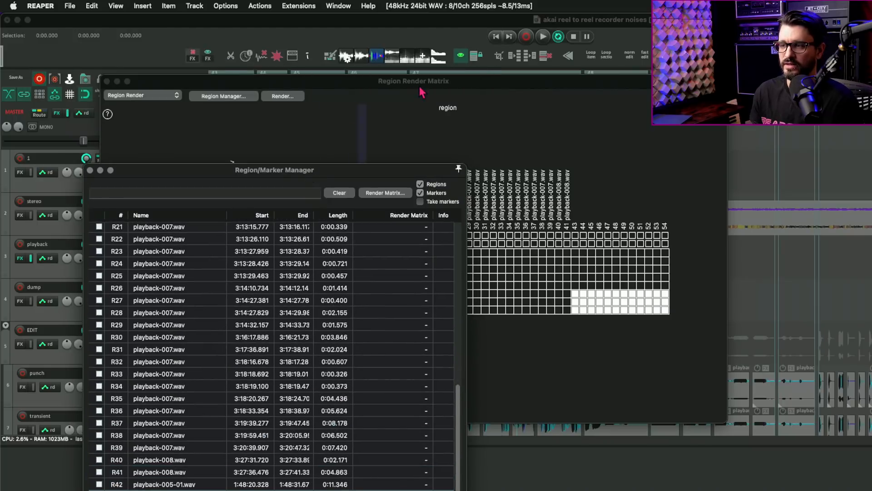
pyautogui.moveTo(430, 82); pyautogui.dragTo(425, 165)
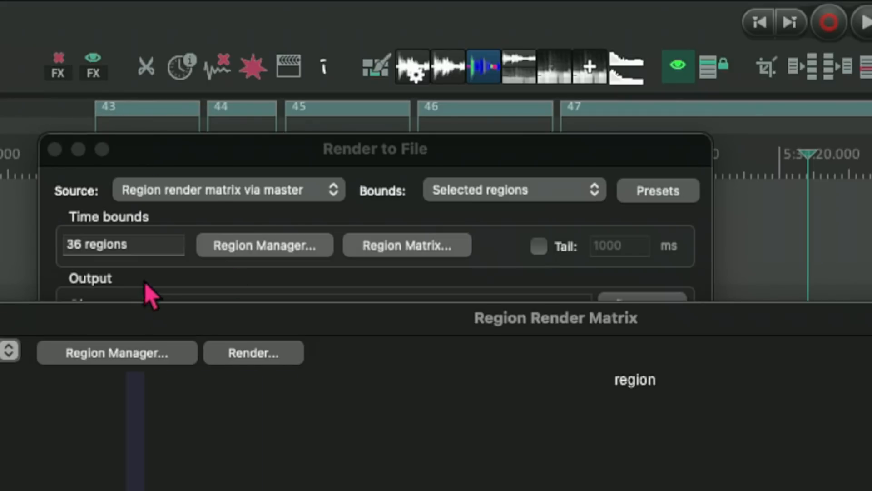
# - Bring the region manager back into view, and close both it and the region render matrix
pyautogui.click(117, 353)
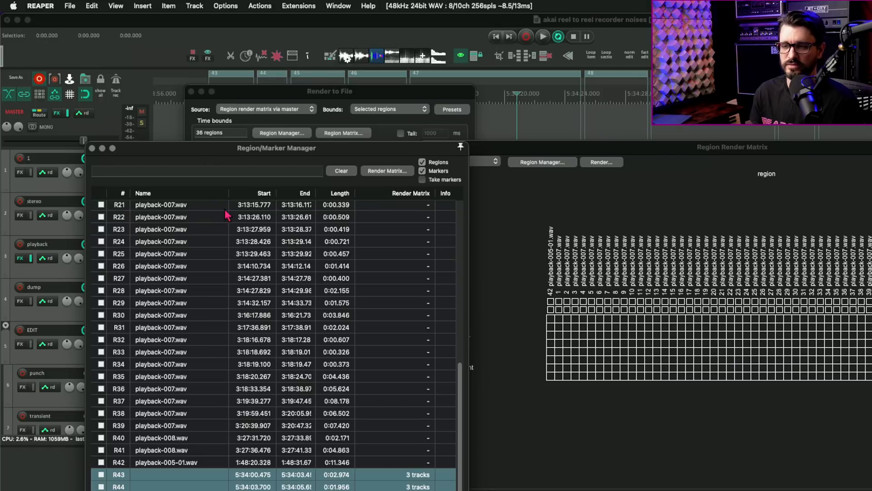
pyautogui.click(91, 147)
pyautogui.moveTo(497, 149); pyautogui.dragTo(333, 125)
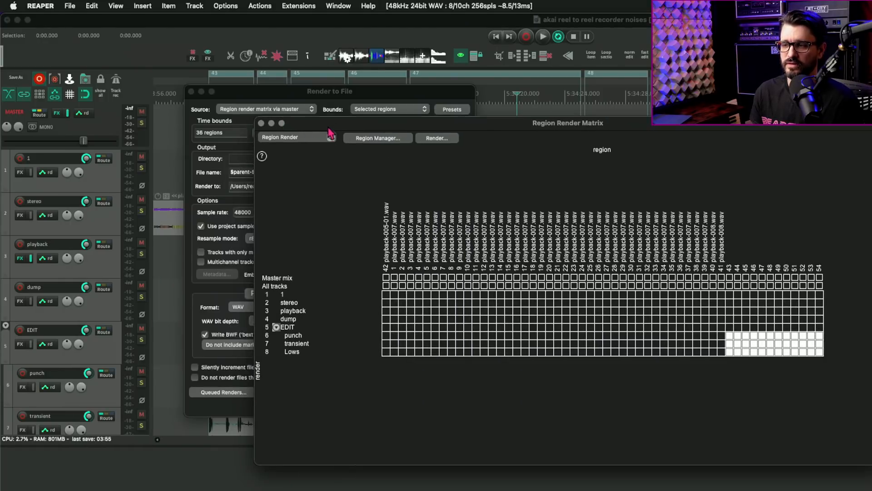
pyautogui.click(261, 122)
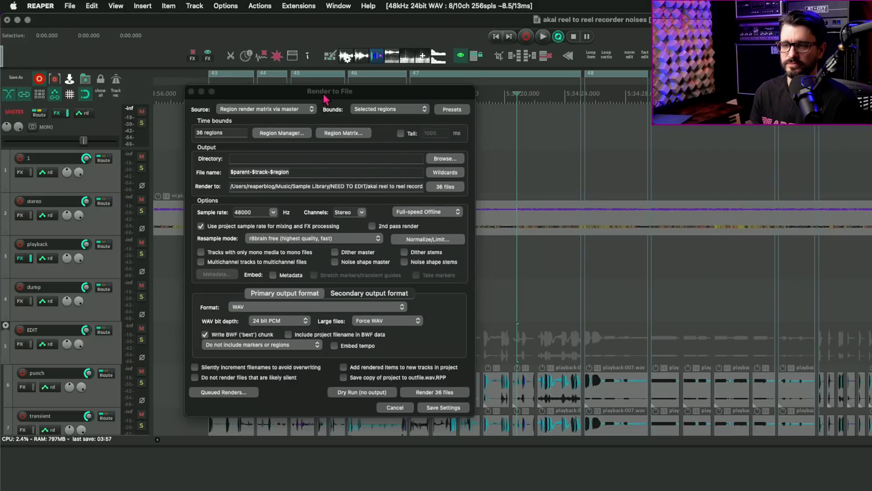
# - Check the output file list, set the file name to render/$parent-$track-$region, and render the selected regions
pyautogui.moveTo(323, 94); pyautogui.dragTo(275, 76)
pyautogui.click(404, 168)
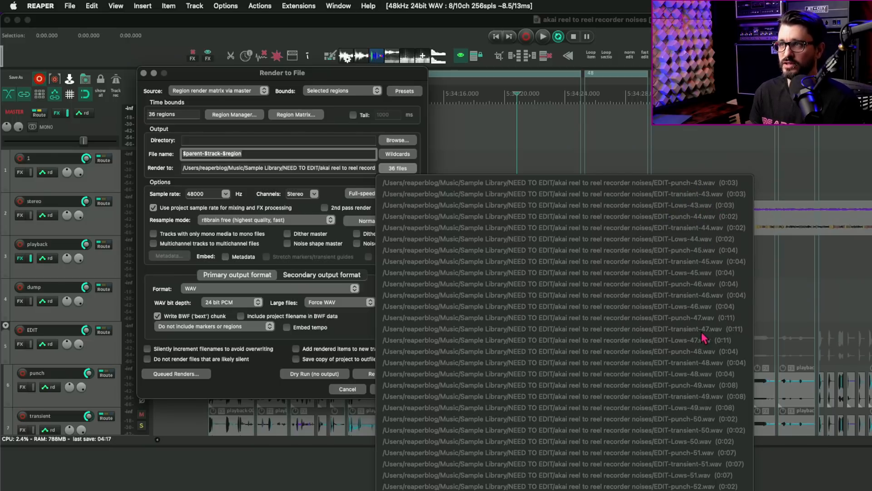
pyautogui.write('render/')
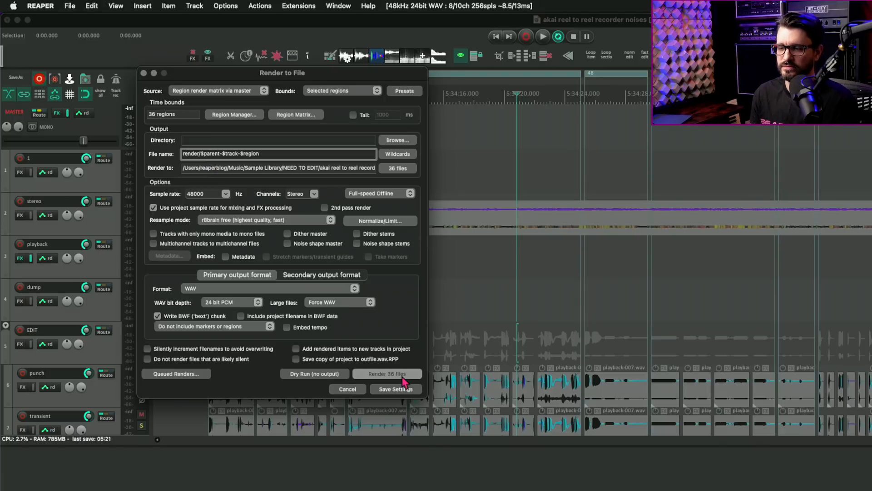
pyautogui.click(403, 381)
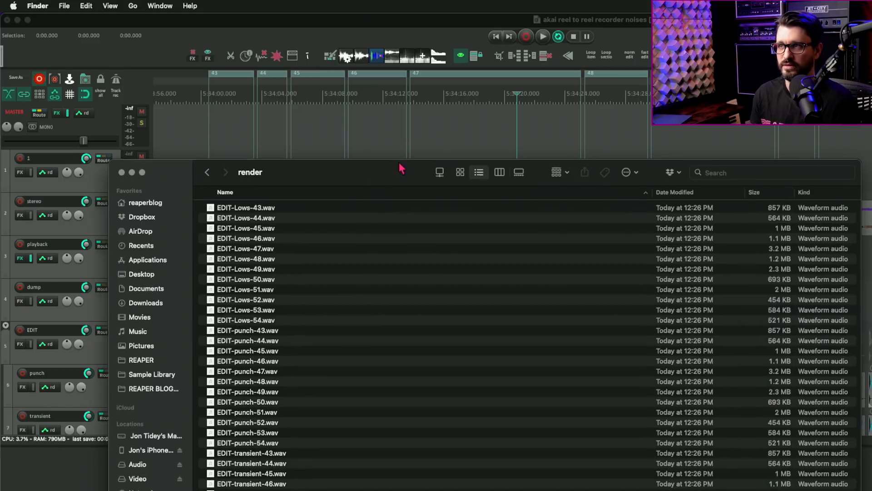
# - Review the rendered WAV files in Finder's render folder and close its window
pyautogui.moveTo(400, 170); pyautogui.dragTo(396, 30)
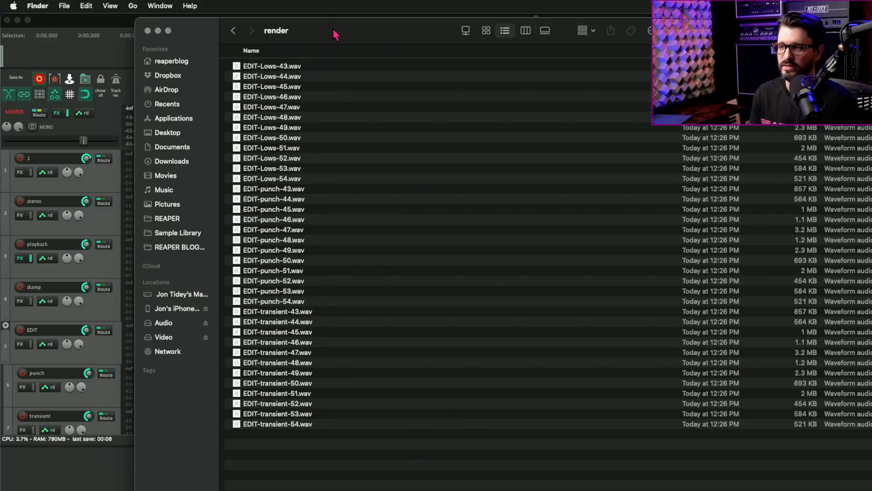
pyautogui.moveTo(333, 29); pyautogui.dragTo(357, 80)
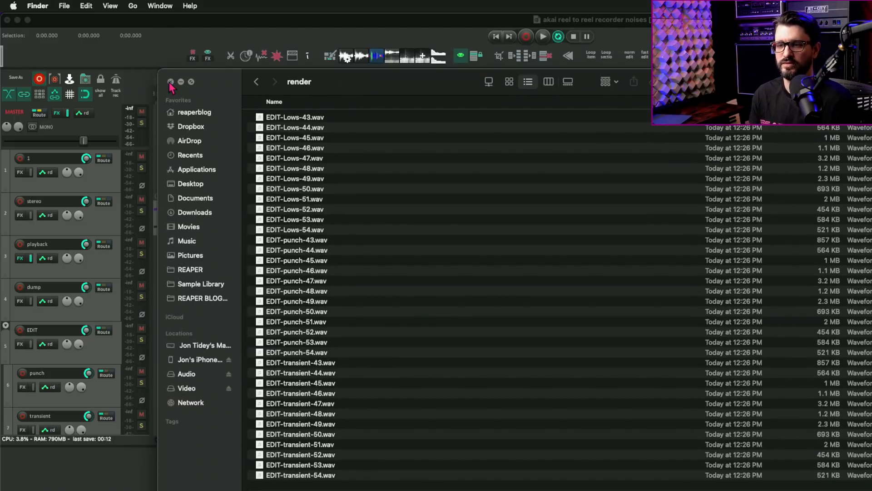
pyautogui.click(171, 82)
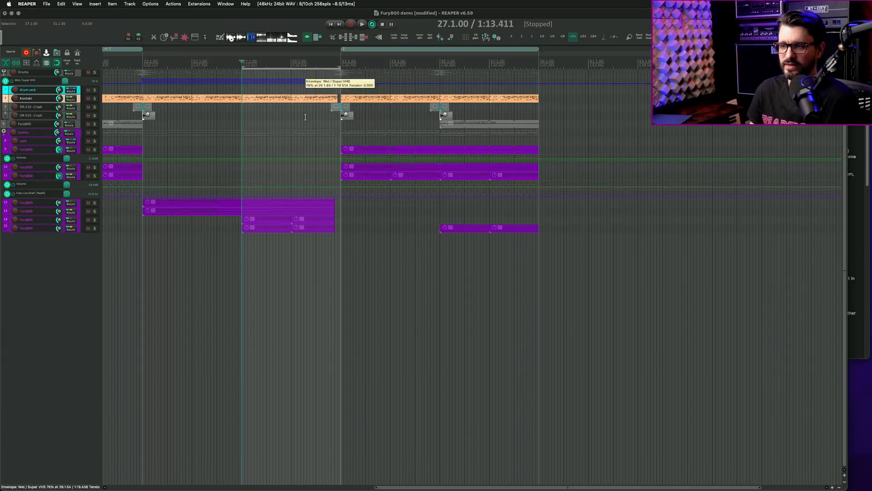
# - Place the edit cursor at 41.1.00 and find the action "Time selection: Copy contents of time selection to edit cursor (moving later items)" using the filter "copy contents"
pyautogui.click(588, 64)
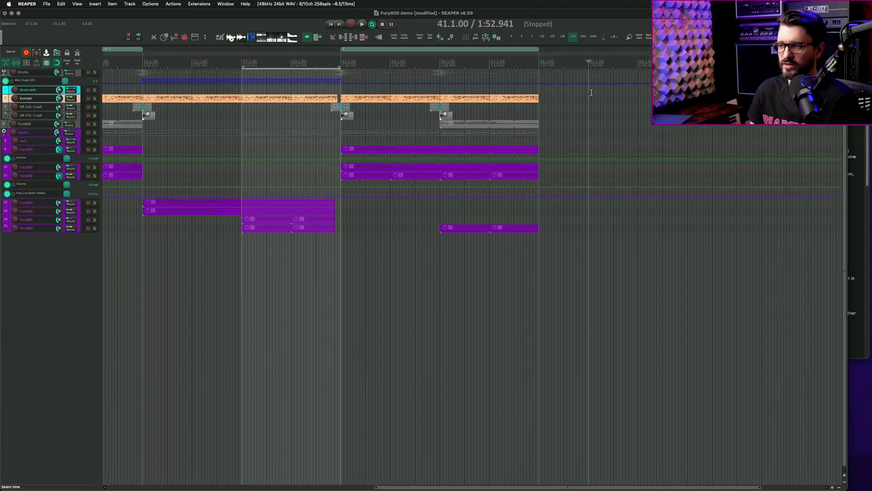
pyautogui.press('?')
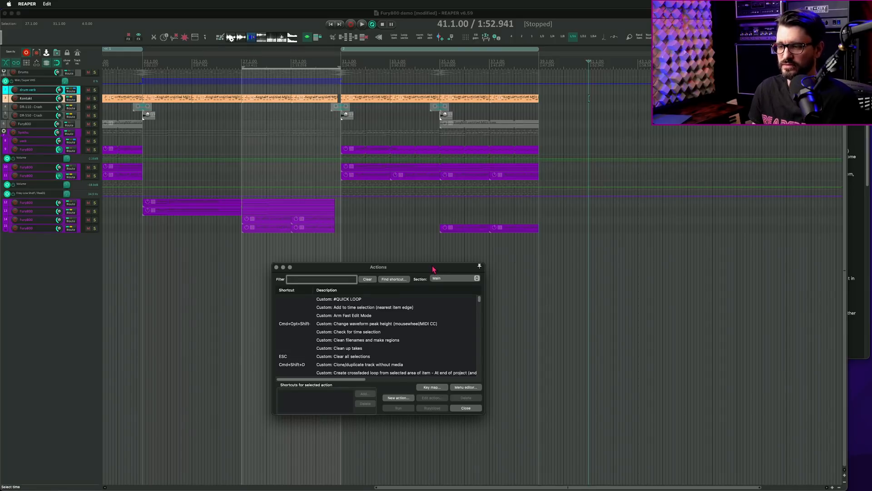
pyautogui.write('copy contents')
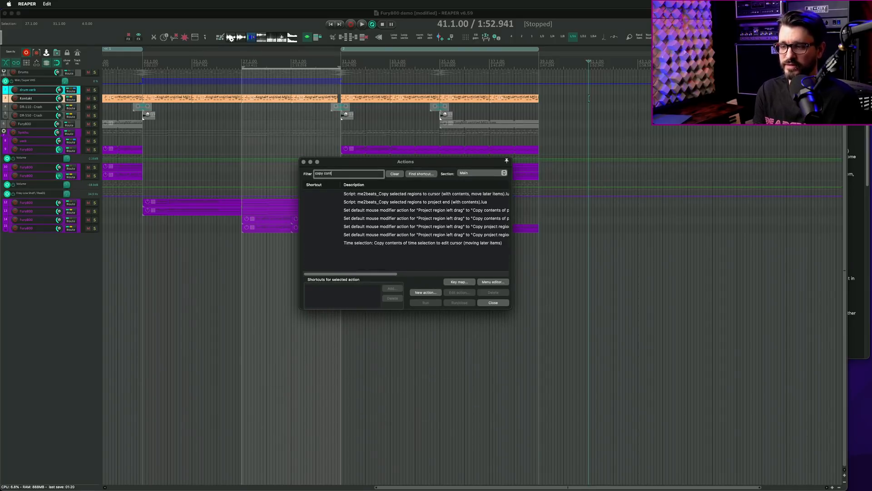
pyautogui.click(402, 243)
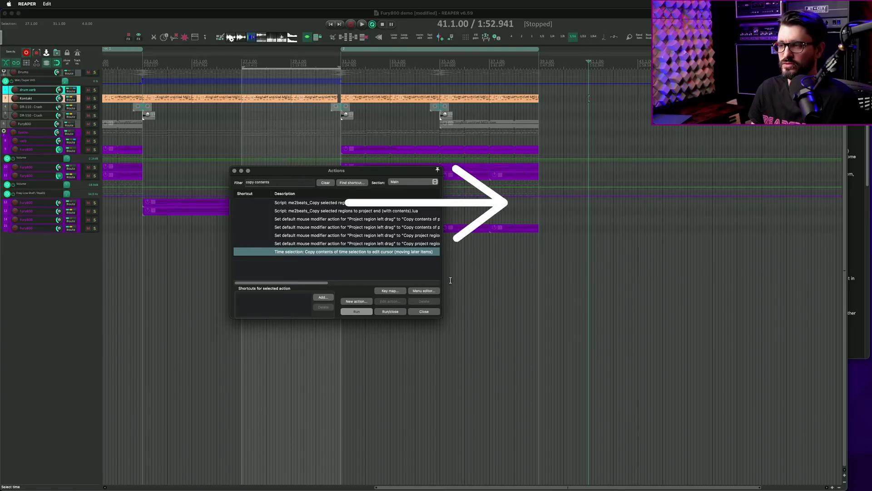
# - Copy the time selection's contents to the edit cursor at 41.1.00, and copy bars 19.1.00 to 21.1.00 to the cursor at 22.1.00
pyautogui.click(366, 313)
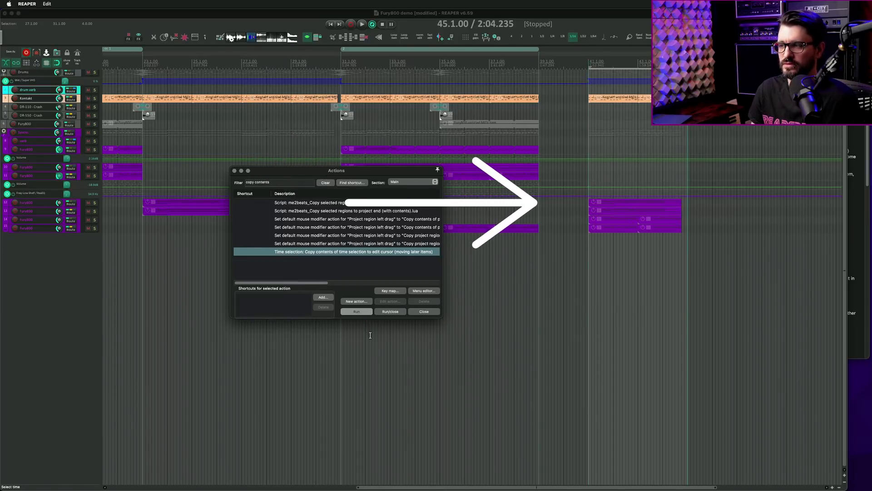
pyautogui.hscroll(5, 584, 157)
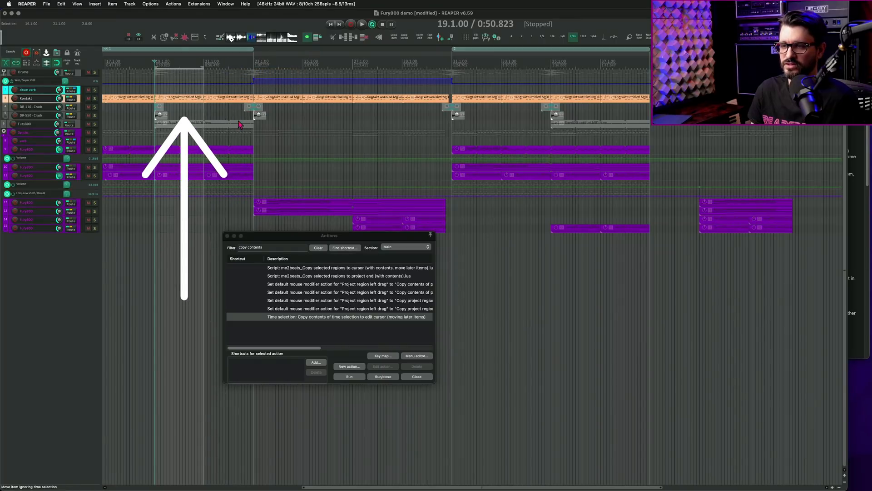
pyautogui.moveTo(301, 239); pyautogui.dragTo(388, 122)
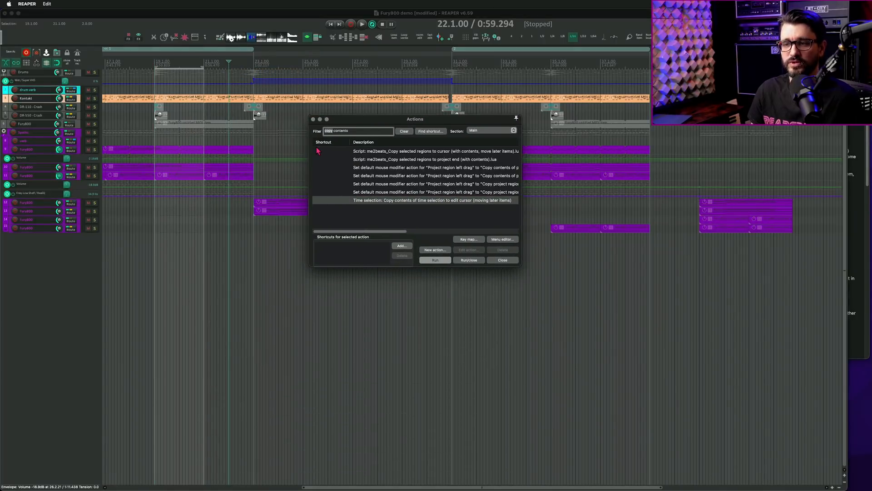
pyautogui.click(436, 260)
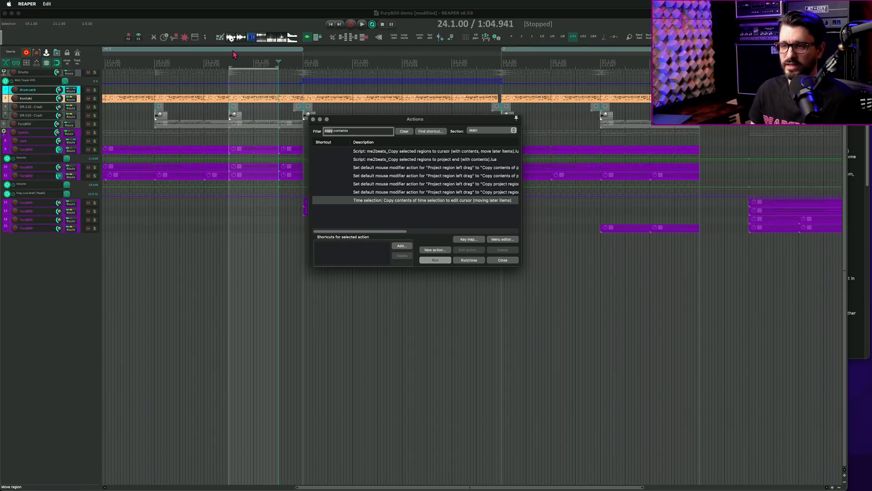
# - Undo both copies of the time selection's contents, along with the time selection change made between them
pyautogui.click(221, 64)
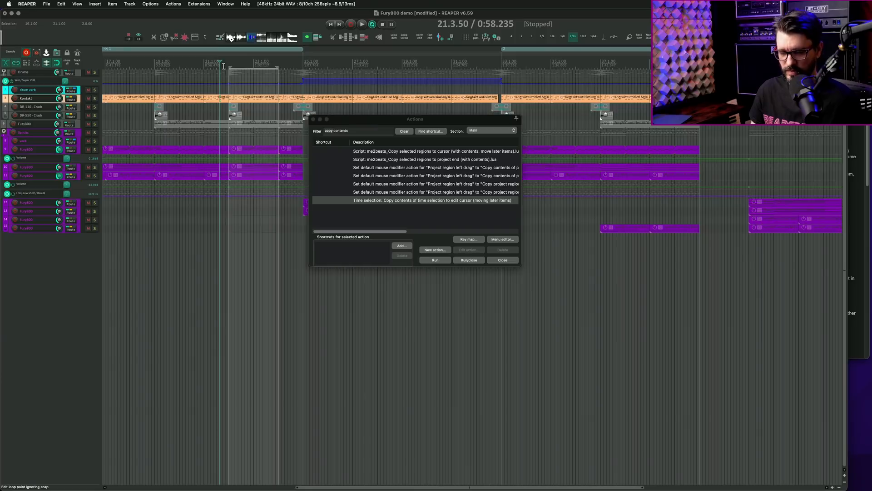
pyautogui.press('super+z')
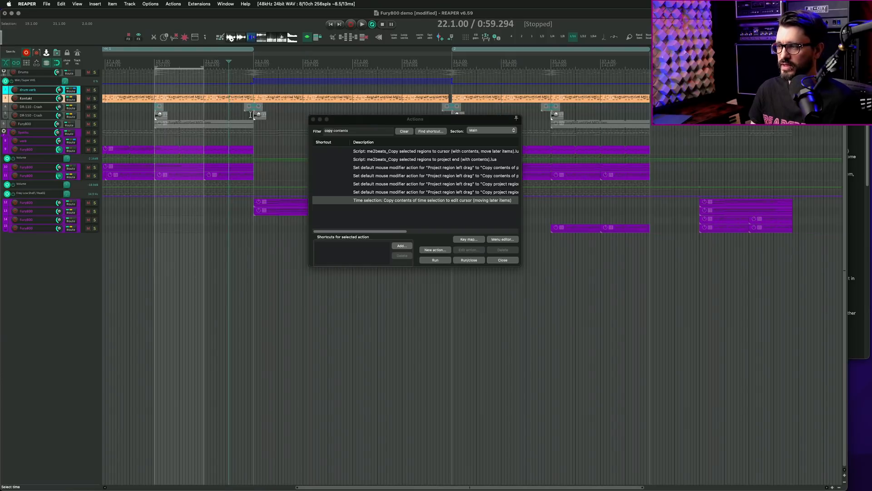
pyautogui.press('super+z')
pyautogui.press('super+z')
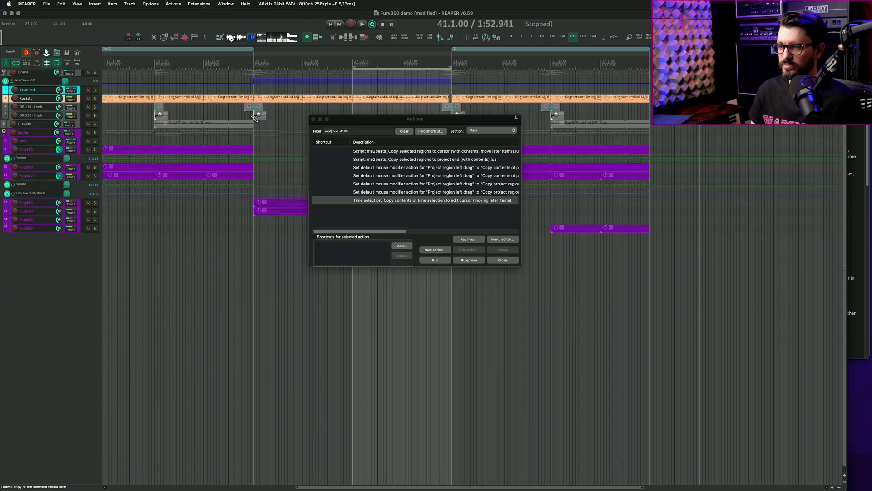
# - Extend the start of the time selection back to 23.1.00, and place the edit cursor at 41.1.00
pyautogui.moveTo(359, 124); pyautogui.dragTo(267, 247)
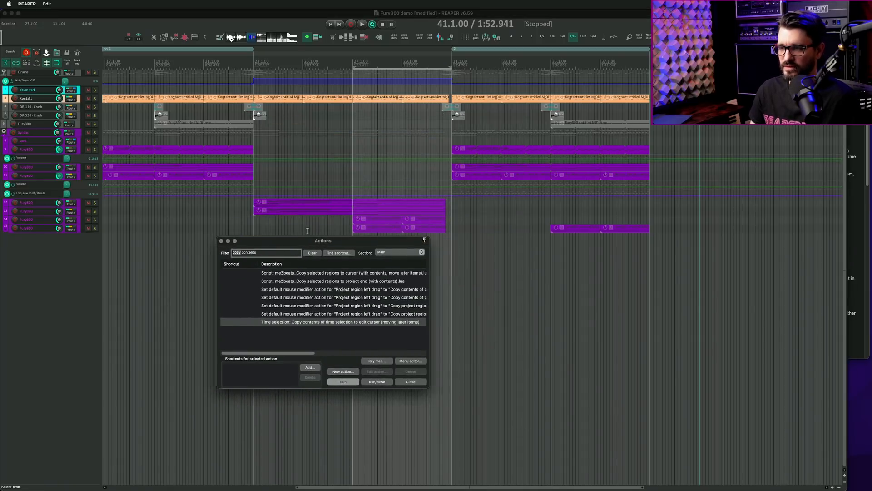
pyautogui.hscroll(3, 335, 178)
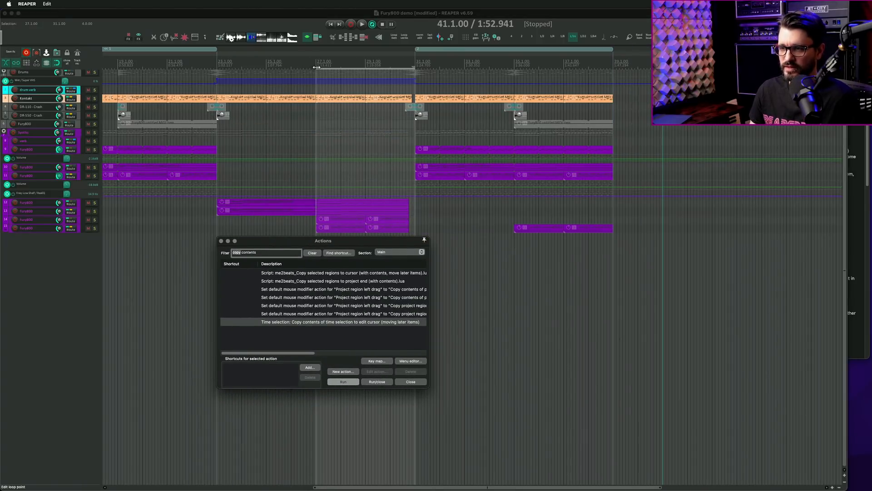
pyautogui.moveTo(317, 67); pyautogui.dragTo(218, 68)
pyautogui.hscroll(4, 581, 60)
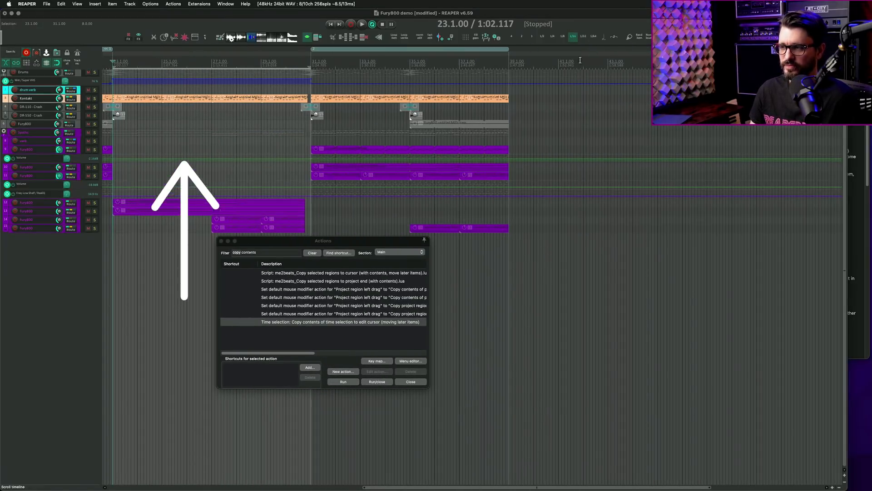
pyautogui.click(580, 60)
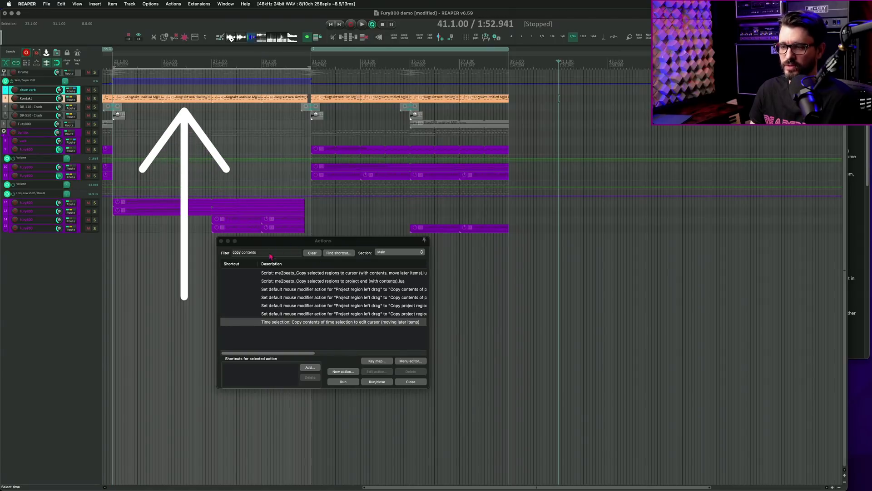
# - Filter the actions for "move contents" and run "Time selection: Move contents of time selection to edit cursor (moving later items)"
pyautogui.click(239, 256)
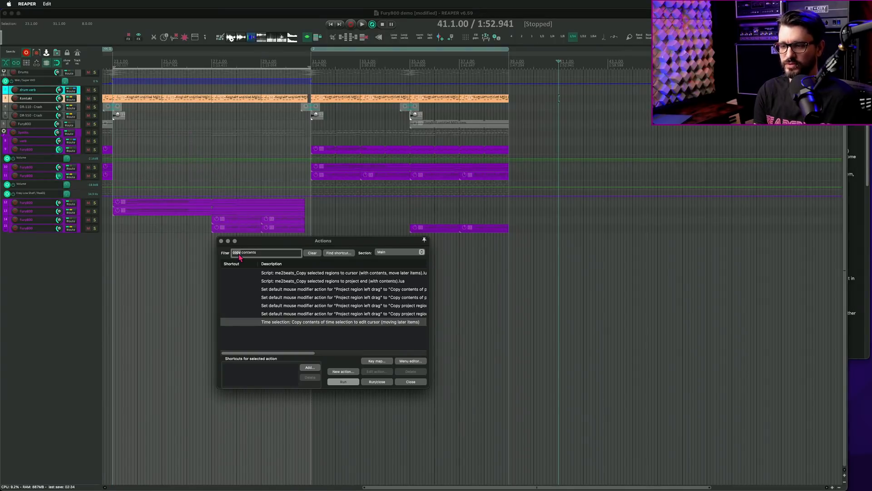
pyautogui.write('move')
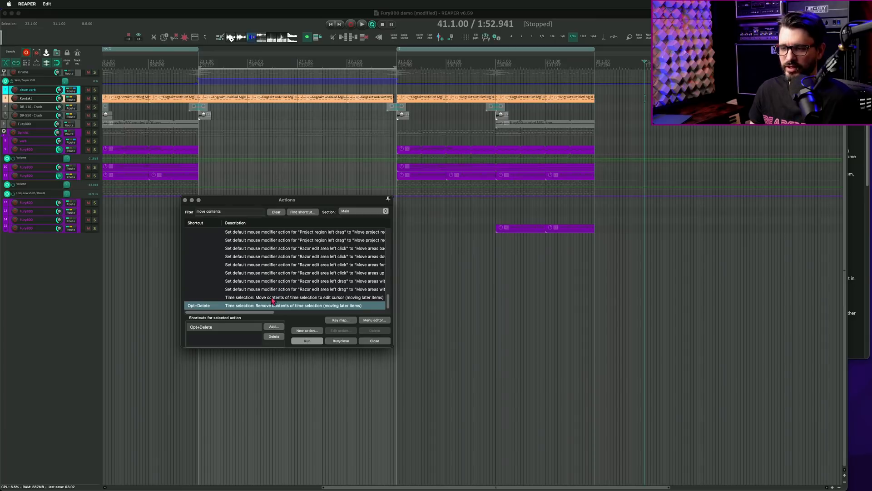
pyautogui.click(277, 297)
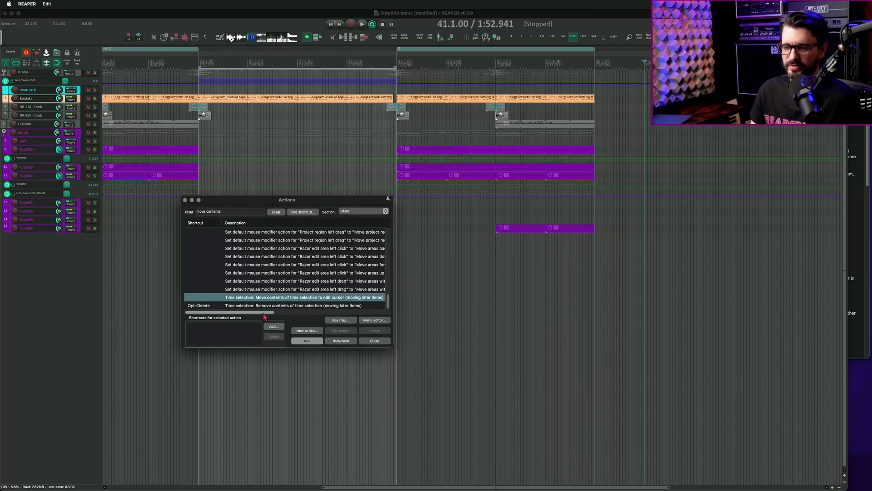
pyautogui.moveTo(264, 313)
pyautogui.mouseDown()
pyautogui.moveTo(278, 312)
pyautogui.moveTo(257, 312)
pyautogui.mouseUp()
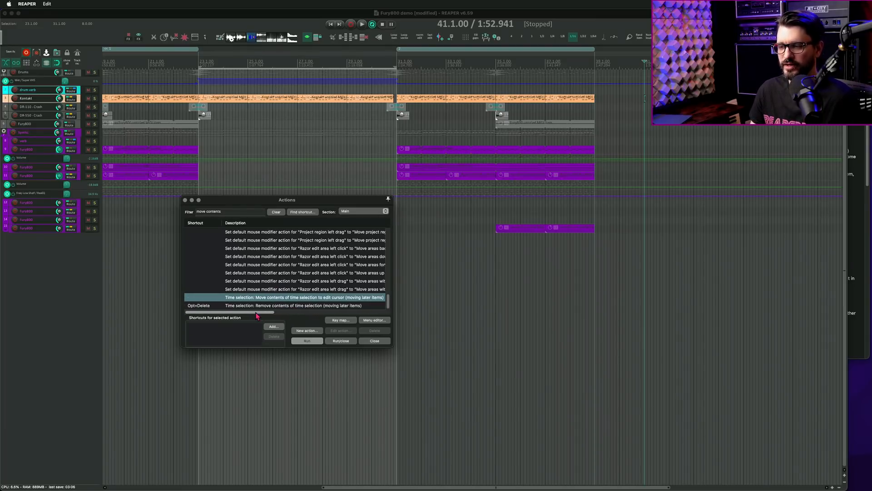
pyautogui.click(281, 306)
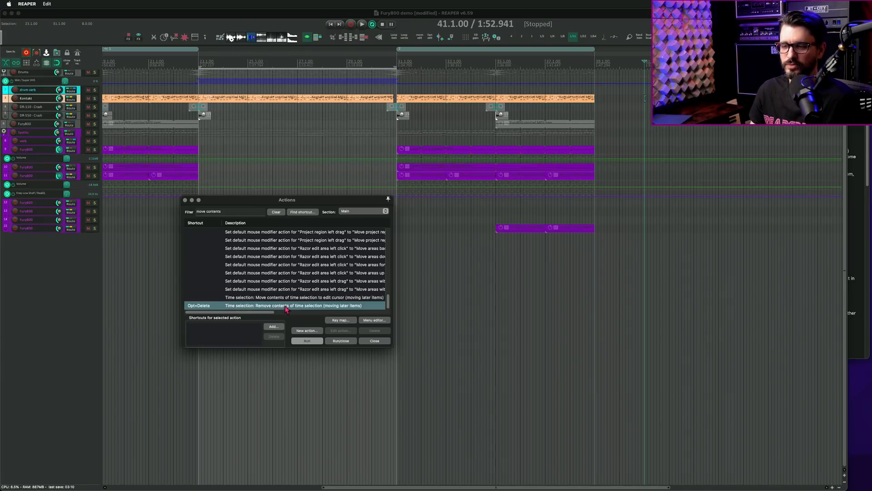
pyautogui.click(289, 298)
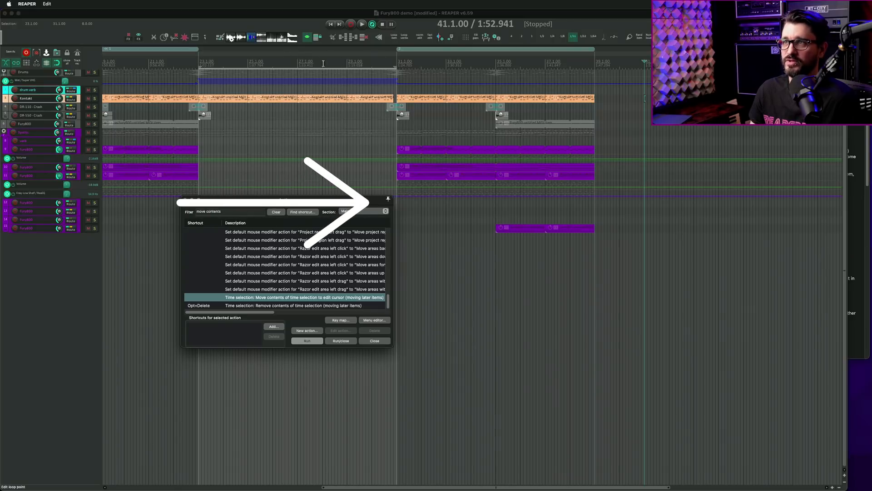
pyautogui.click(317, 342)
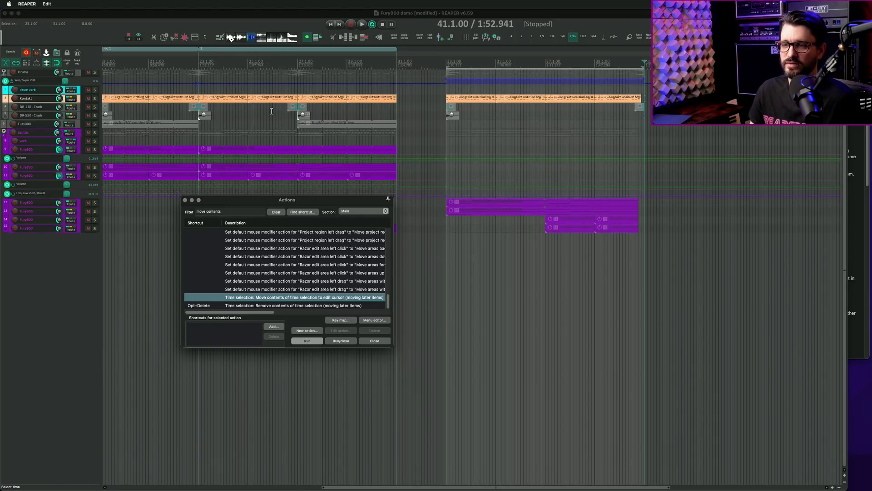
# - Move region 2 with its contents to start at 25.1.00, and undo a further move of it past the following section
pyautogui.moveTo(217, 49); pyautogui.dragTo(447, 60)
pyautogui.moveTo(271, 49); pyautogui.dragTo(644, 76)
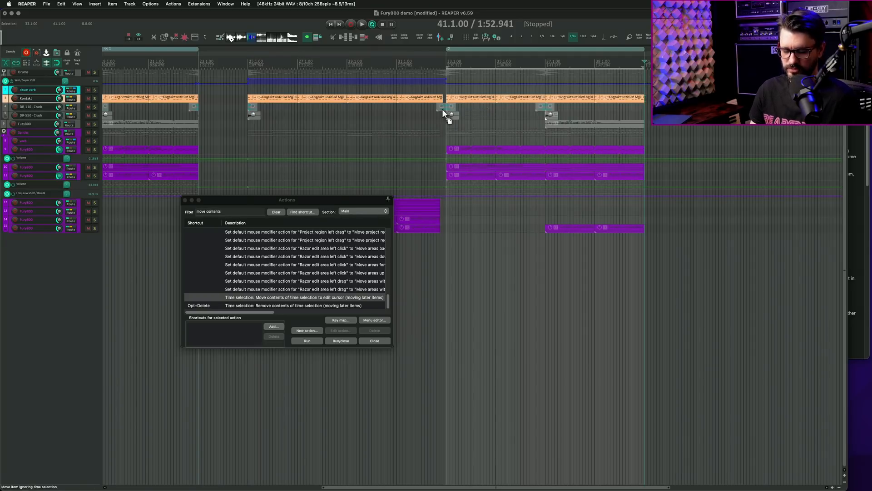
pyautogui.press('super+z')
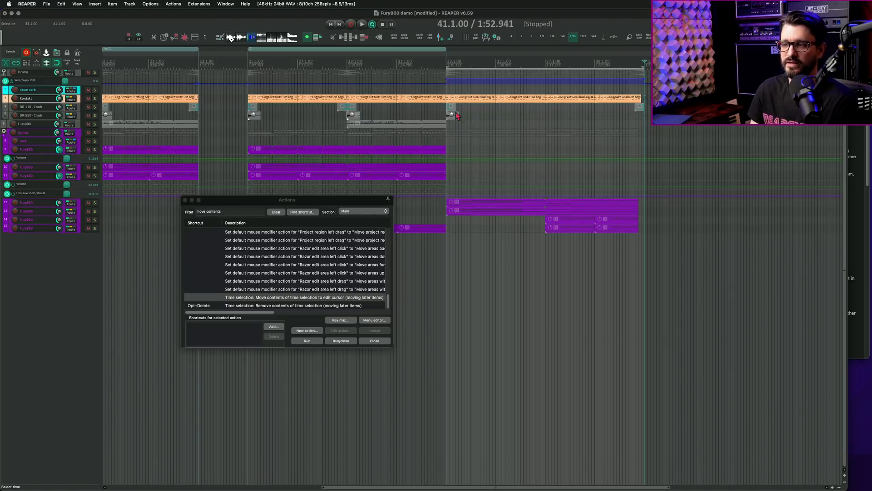
pyautogui.click(468, 105)
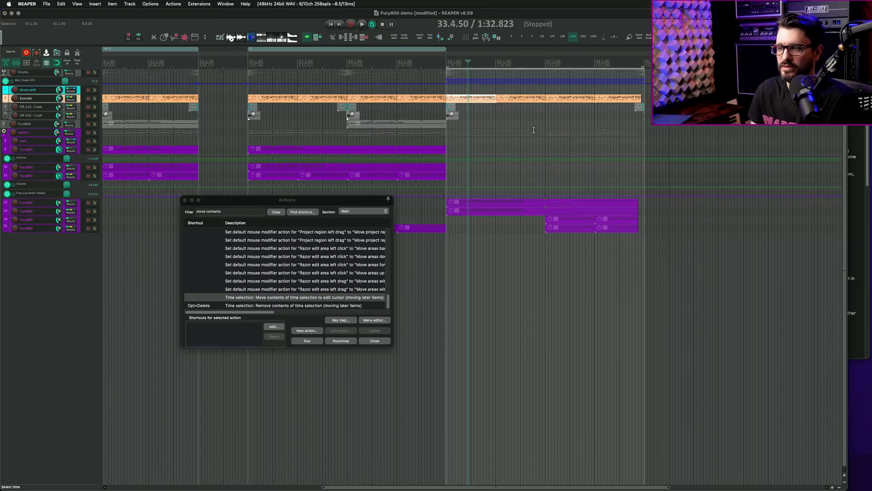
pyautogui.click(517, 162)
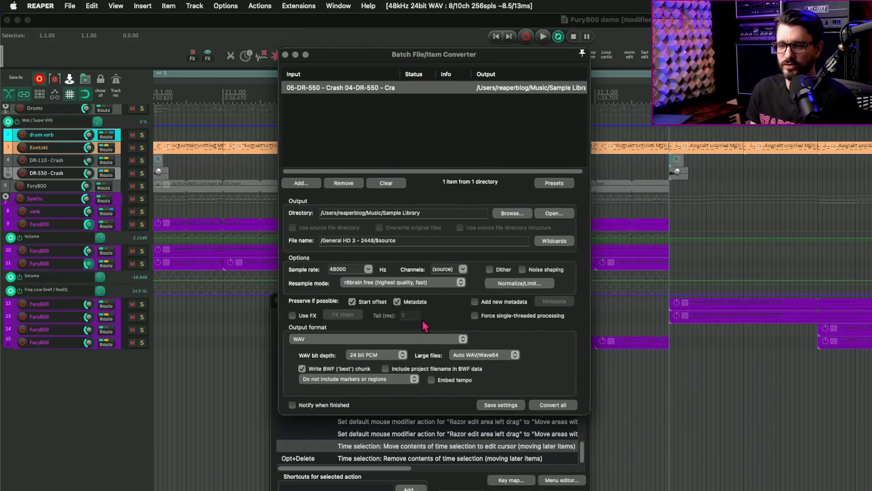
# - Convert the queued DR-550 crash item in the Batch File/Item Converter, and view its input and output media source properties
pyautogui.click(562, 407)
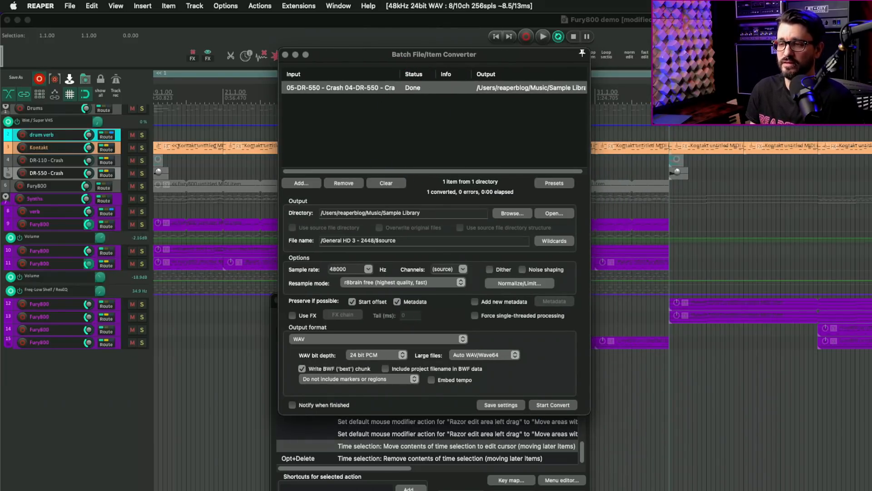
pyautogui.rightClick(414, 91)
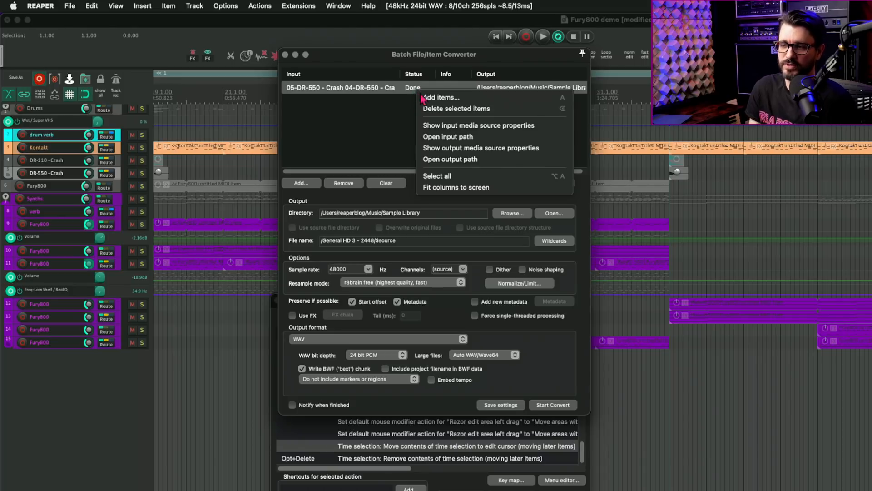
pyautogui.click(476, 129)
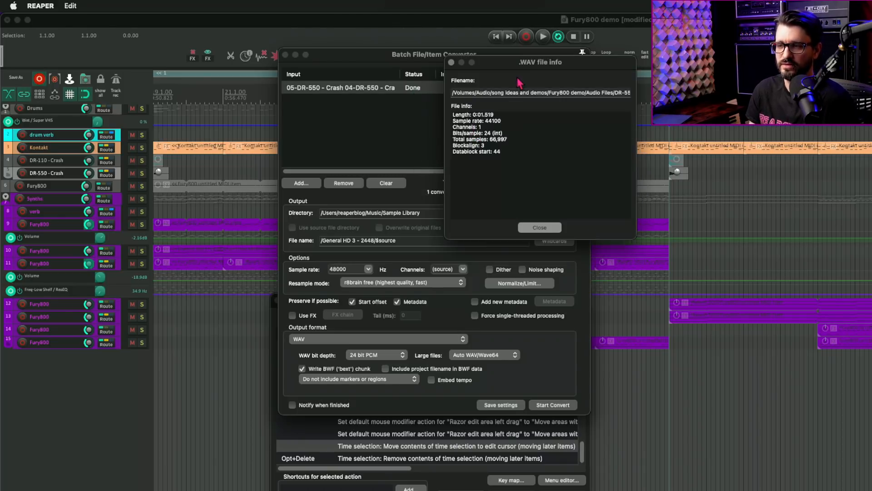
pyautogui.moveTo(517, 77); pyautogui.dragTo(708, 60)
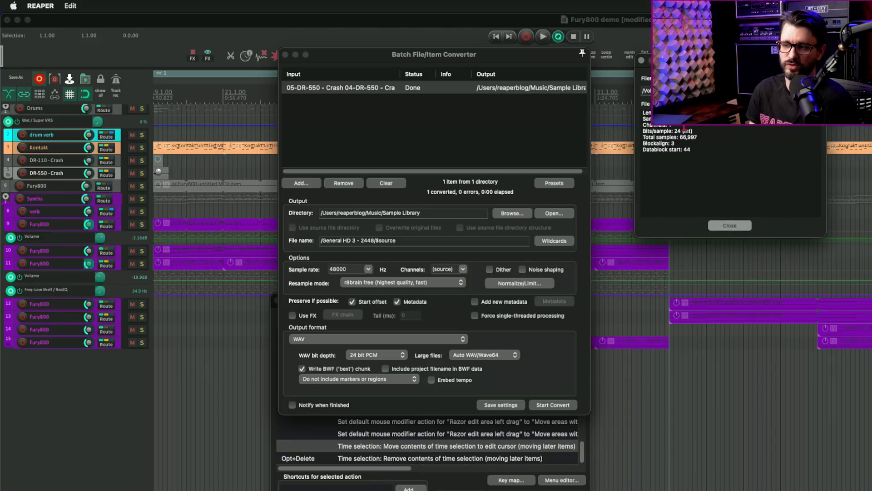
pyautogui.click(727, 225)
pyautogui.rightClick(459, 87)
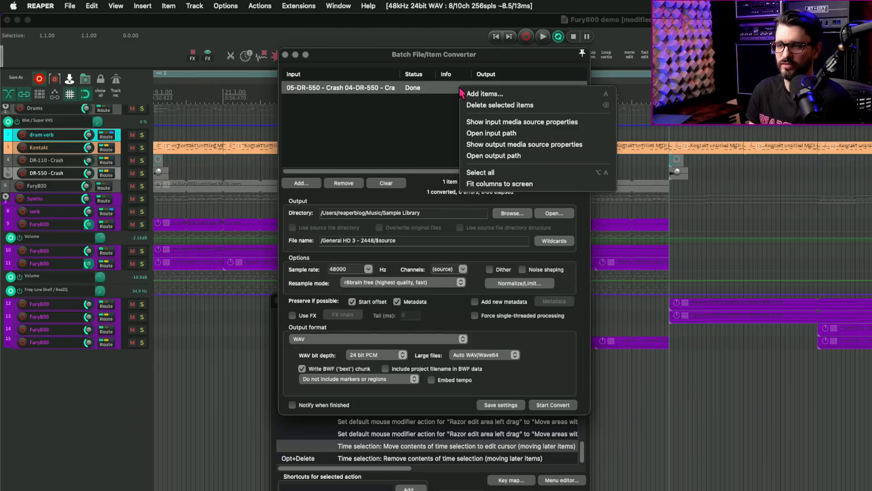
pyautogui.click(549, 145)
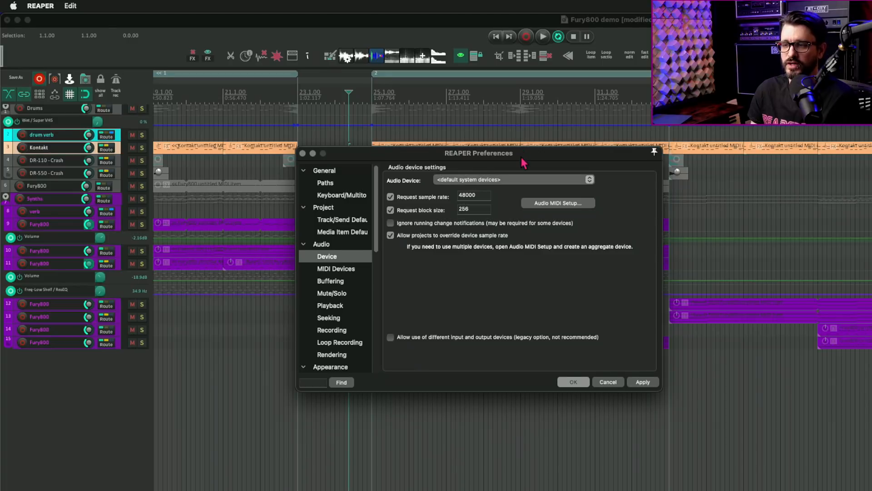
# - Look through the available audio devices in the audio device preferences, keeping the default system devices
pyautogui.moveTo(520, 154); pyautogui.dragTo(538, 136)
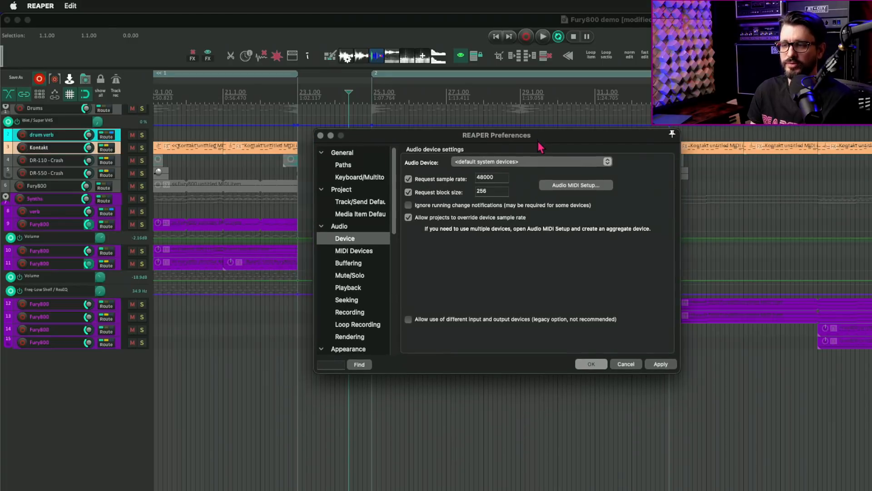
pyautogui.click(486, 163)
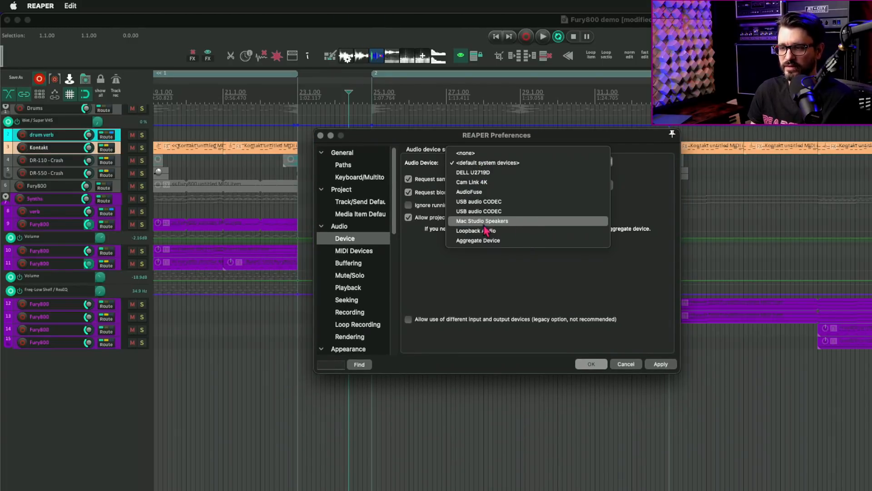
pyautogui.click(563, 269)
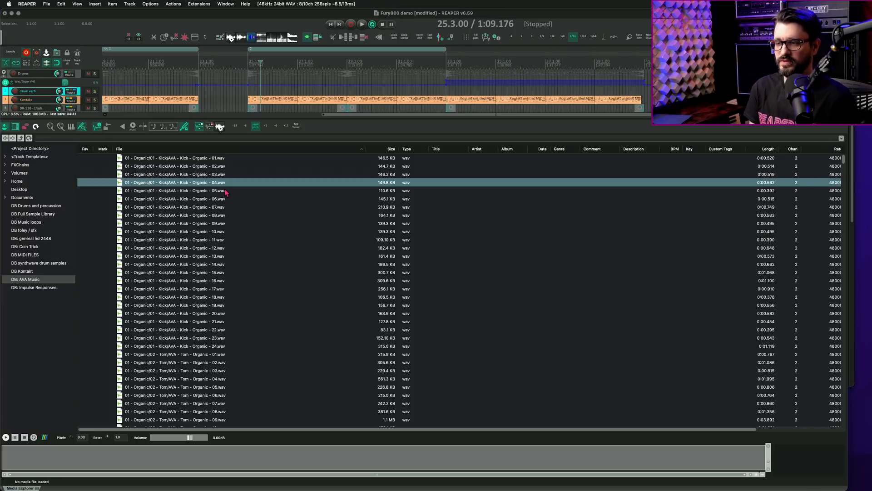
# - Filter the Media Explorer actions for "sort" and look through the column sorting actions, including those for user-added metadata columns
pyautogui.press('?')
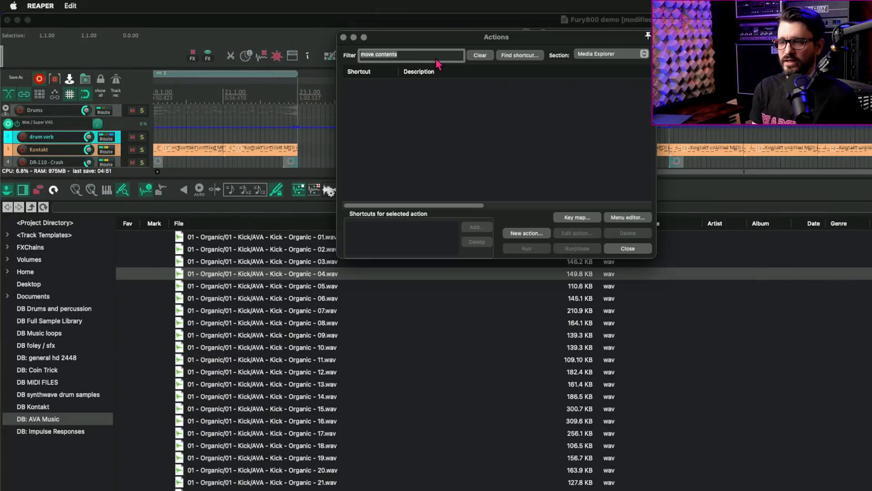
pyautogui.press('BackSpace')
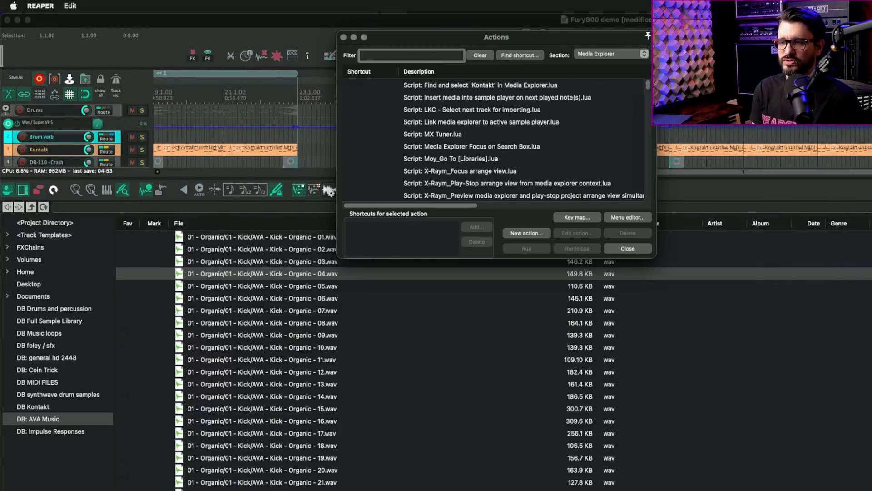
pyautogui.write('sort')
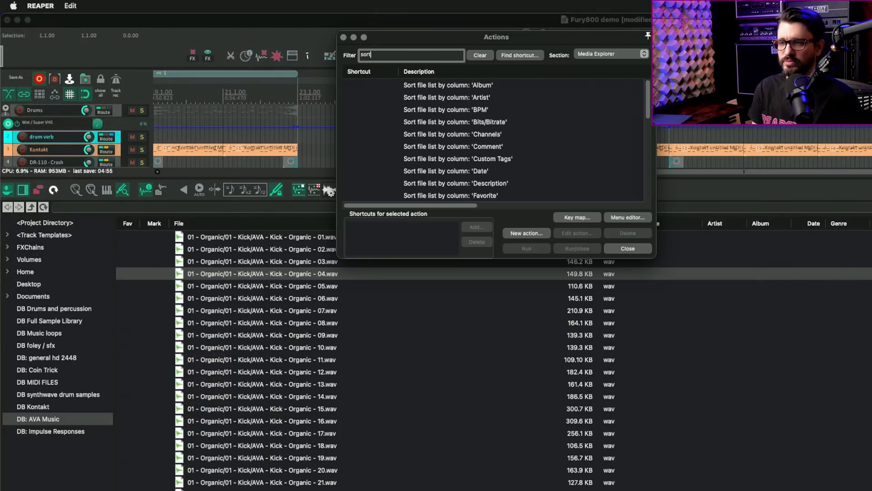
pyautogui.click(456, 89)
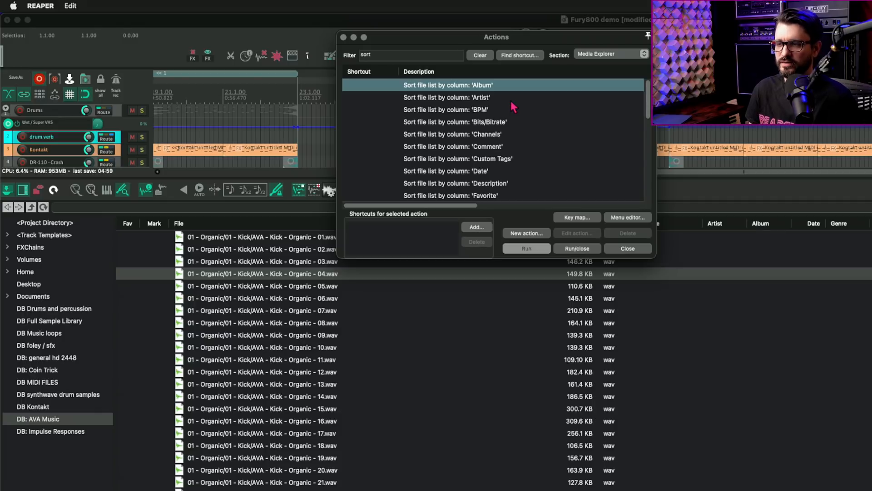
pyautogui.scroll(-1, 516, 114)
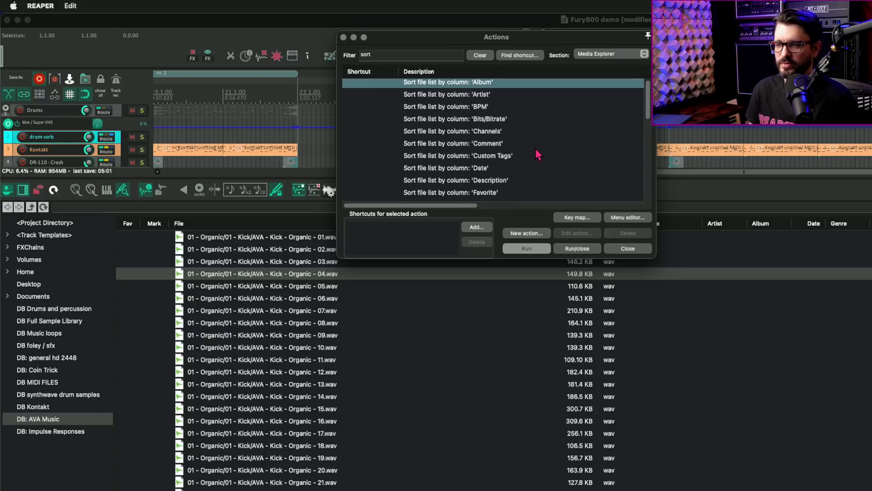
pyautogui.scroll(-10, 536, 150)
pyautogui.scroll(6, 537, 150)
pyautogui.scroll(-3, 517, 146)
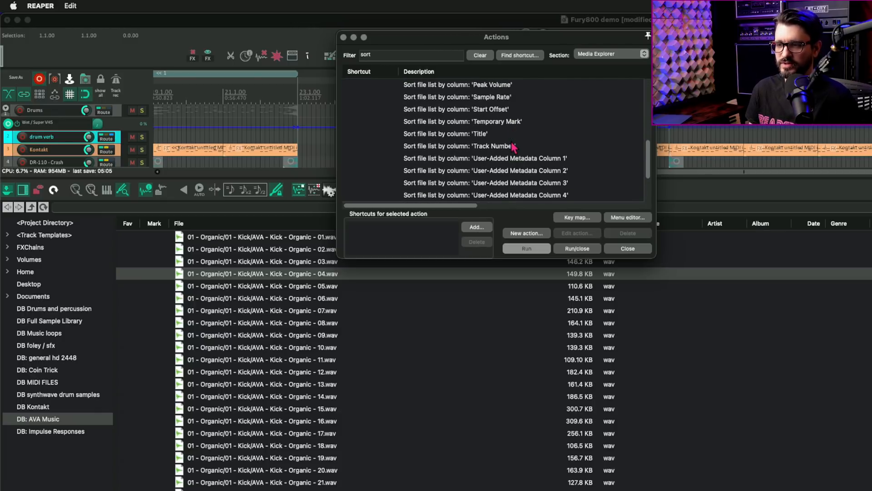
pyautogui.scroll(-1, 514, 146)
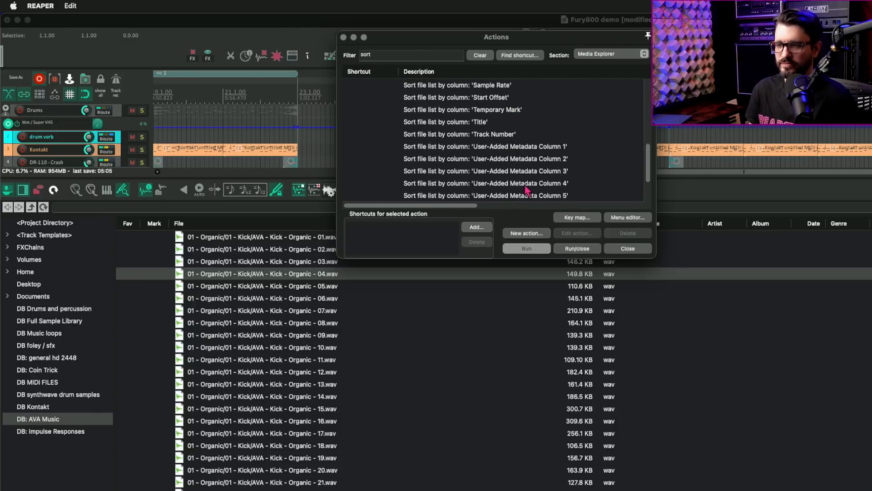
pyautogui.click(497, 150)
pyautogui.scroll(-5, 561, 172)
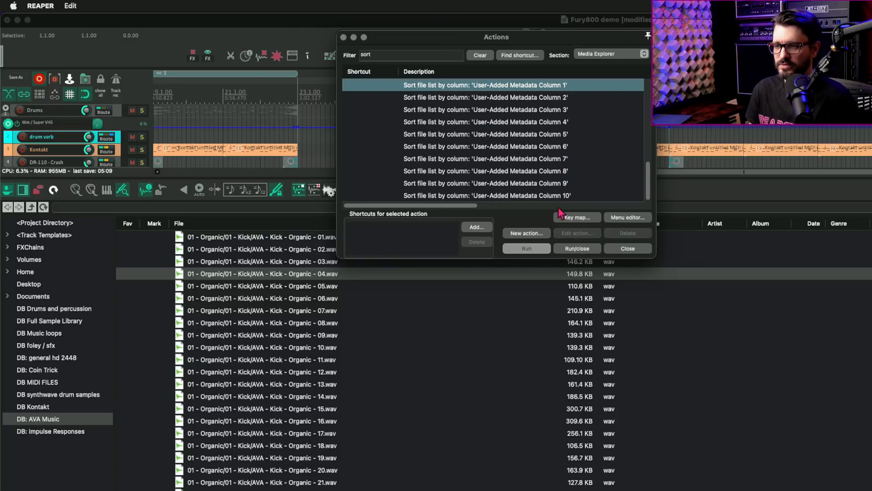
pyautogui.scroll(20, 577, 200)
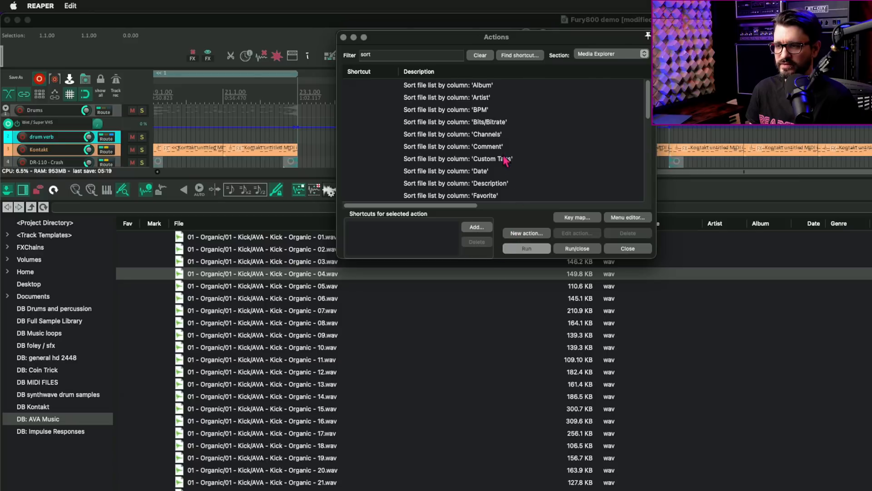
# - Run "Sort file list by column: 'Bits/Bitrate'" on the Media Explorer files, and select the 'Date' and 'Description' sort actions
pyautogui.click(504, 122)
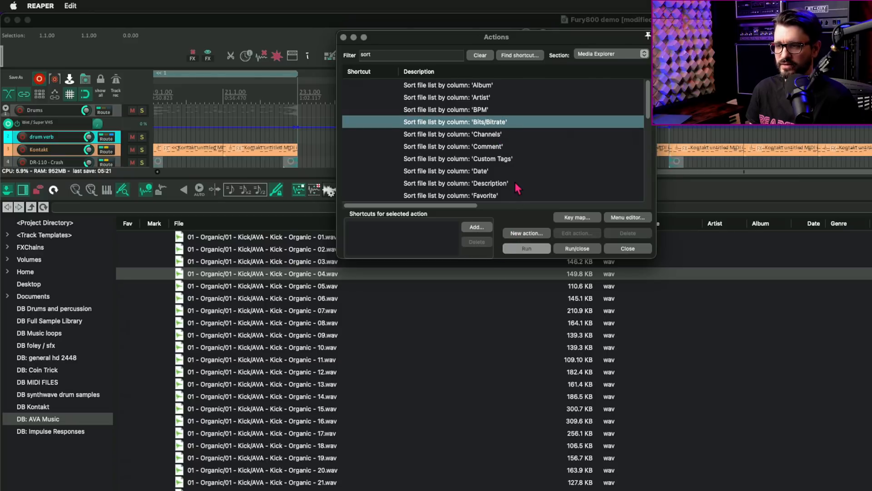
pyautogui.click(527, 250)
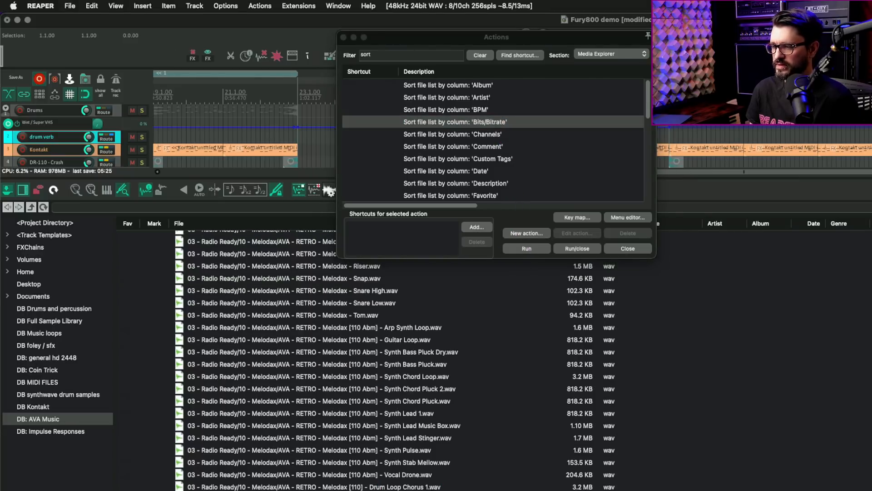
pyautogui.click(502, 172)
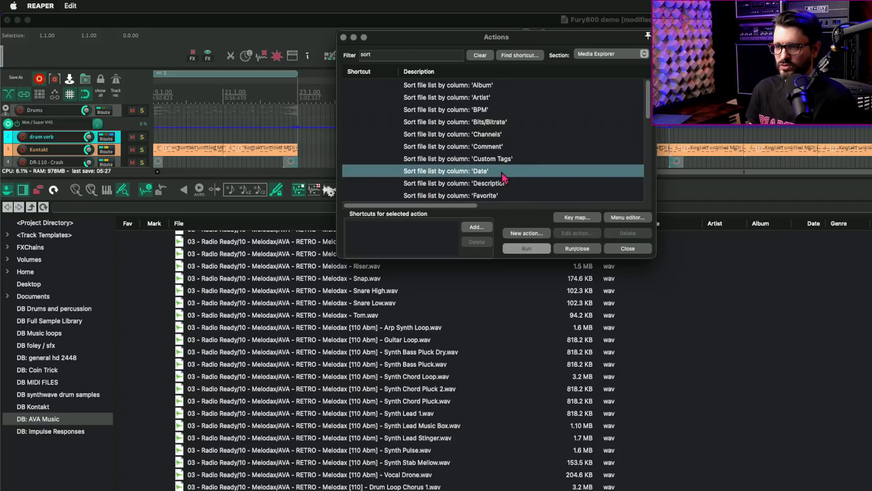
pyautogui.click(511, 186)
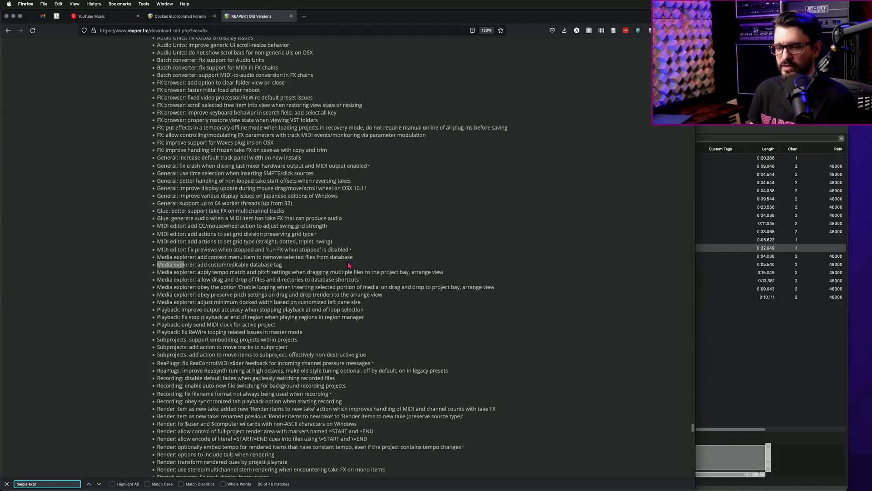
# - In the Firefox changelog, highlight the entry "Media explorer: add custom/editable database tag"
pyautogui.click(292, 271)
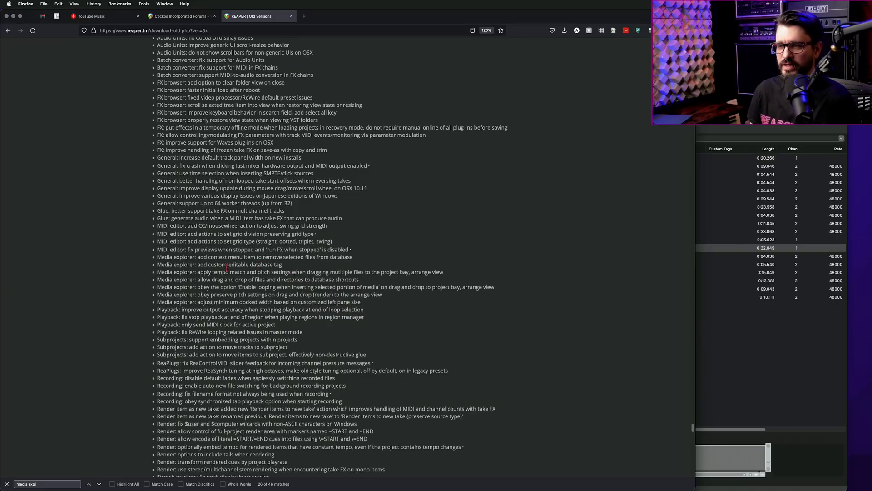
pyautogui.moveTo(158, 265); pyautogui.dragTo(242, 265)
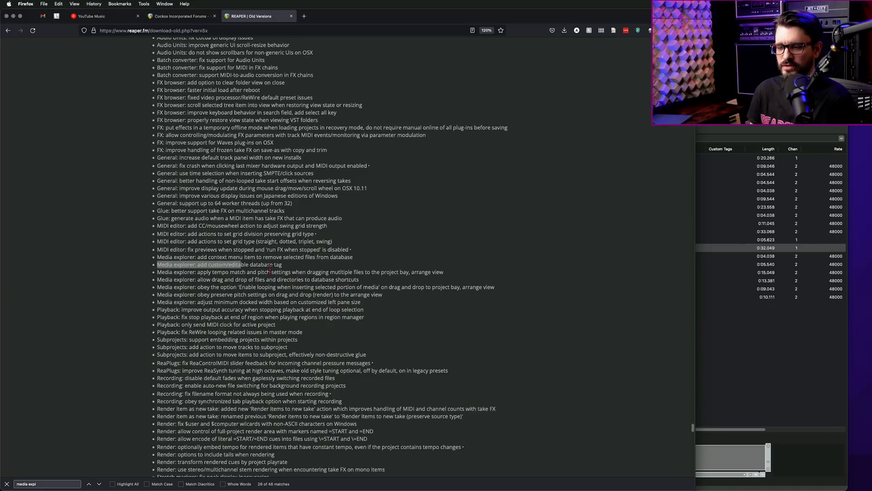
pyautogui.scroll(5, 270, 269)
pyautogui.scroll(-5, 270, 269)
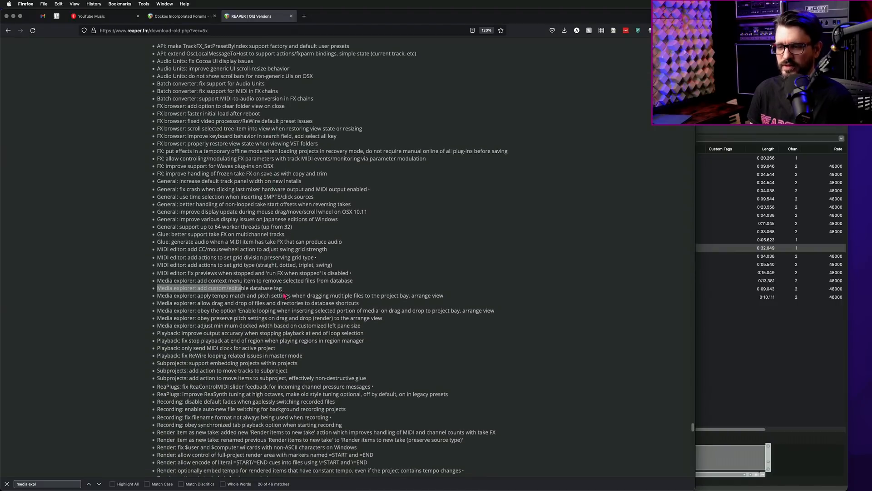
pyautogui.click(264, 289)
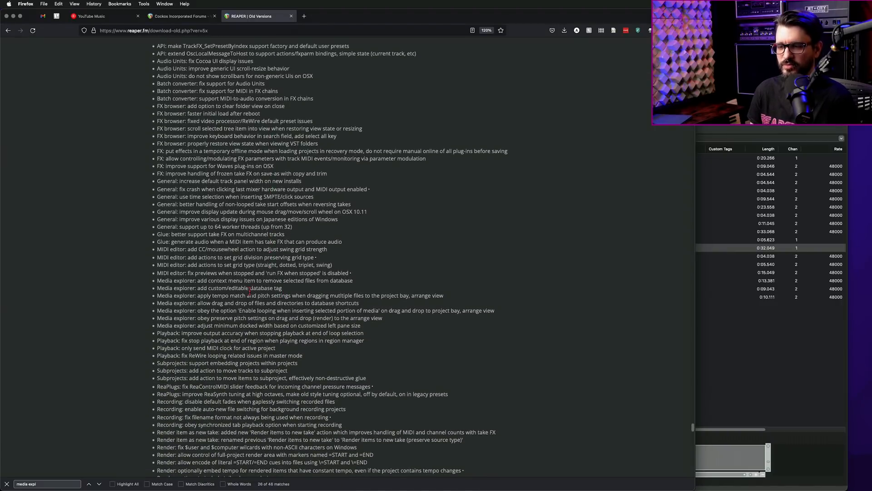
pyautogui.moveTo(293, 292); pyautogui.dragTo(242, 288)
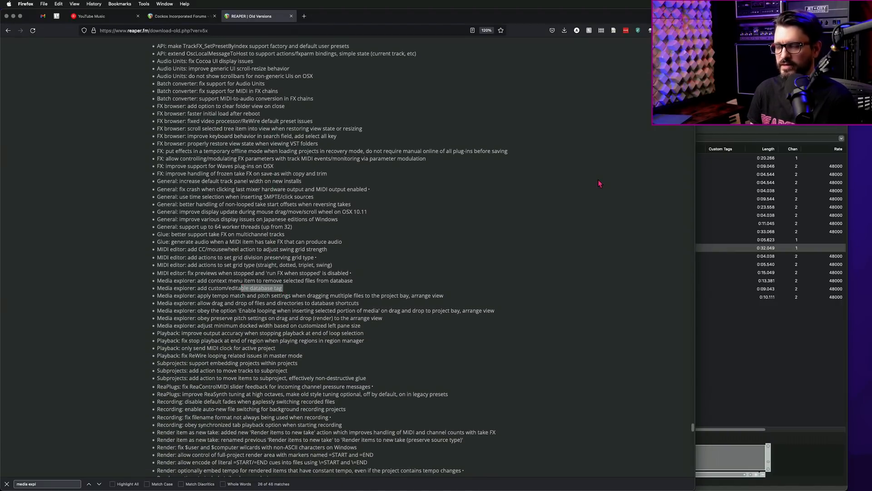
# - Switch back to REAPER, reposition the Actions window and view the column options of the Media Explorer file list
pyautogui.click(720, 317)
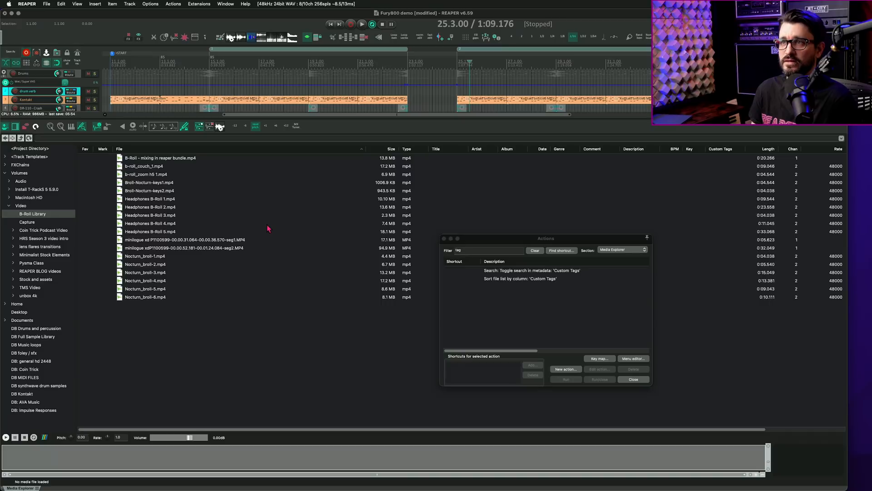
pyautogui.moveTo(531, 239); pyautogui.dragTo(518, 264)
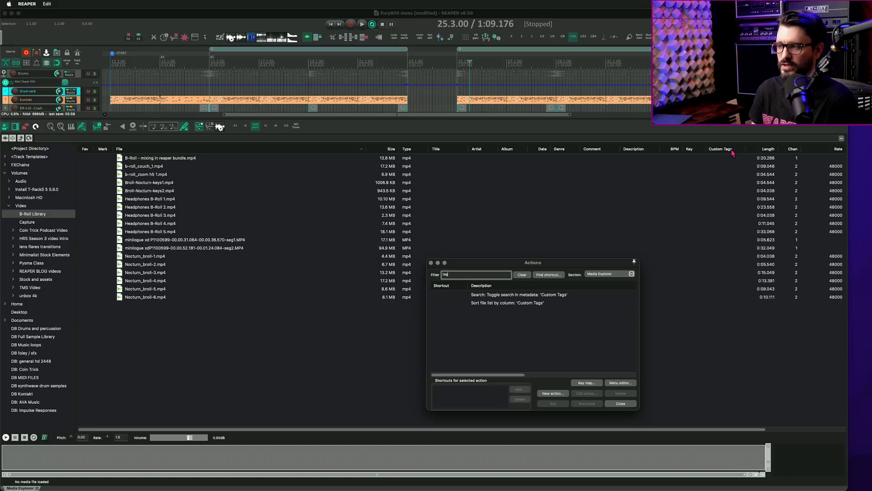
pyautogui.rightClick(725, 152)
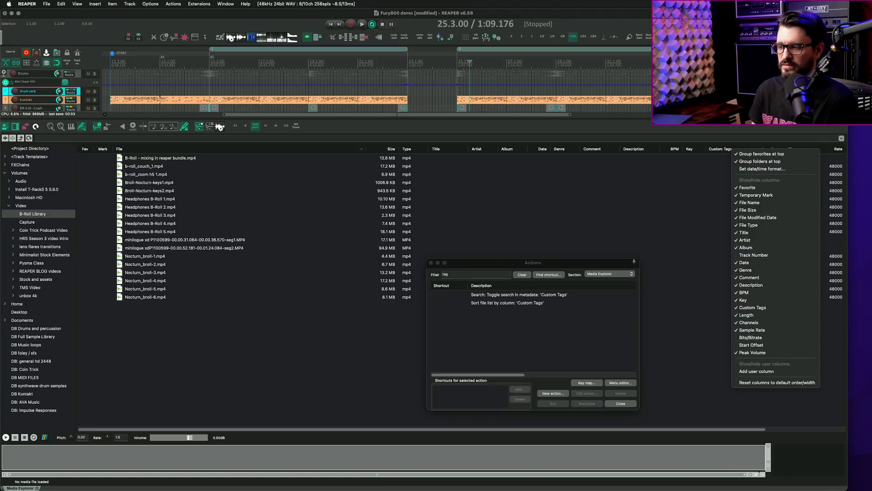
pyautogui.click(694, 244)
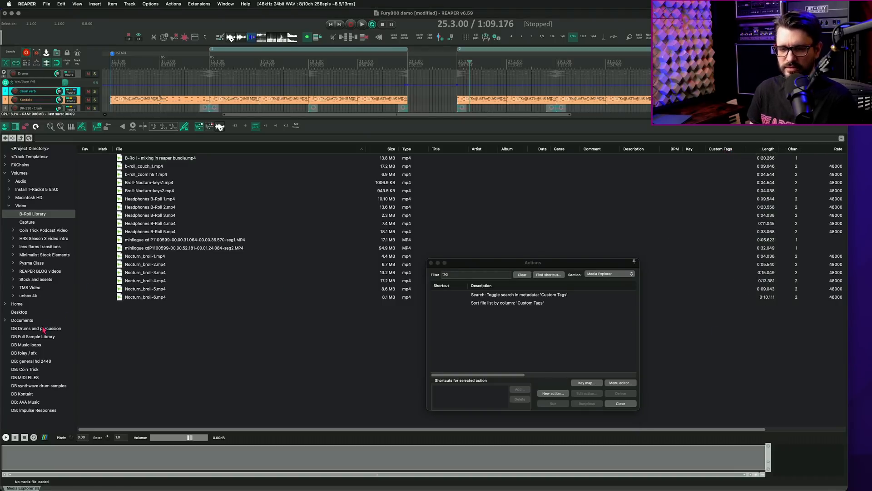
# - Browse the "DB foley / sfx" database and the "DB Full Sample Library" database sorted by Custom Tags to examine their tags
pyautogui.click(28, 355)
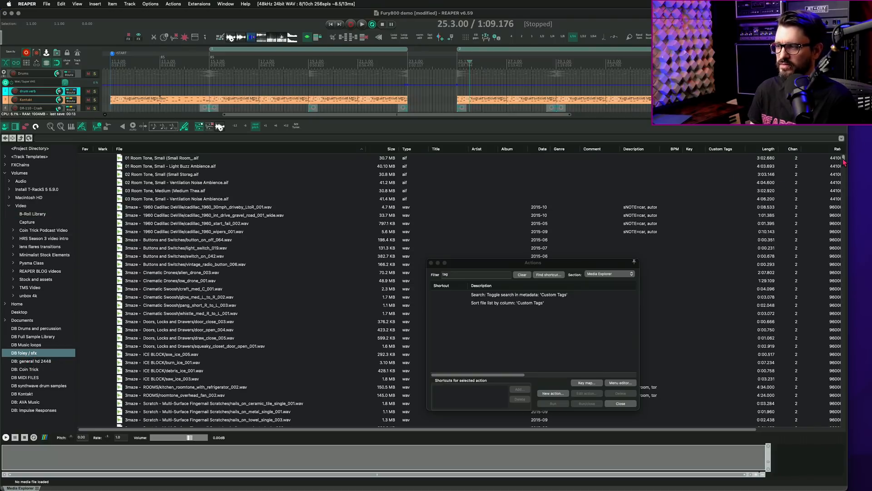
pyautogui.moveTo(843, 161); pyautogui.dragTo(821, 155)
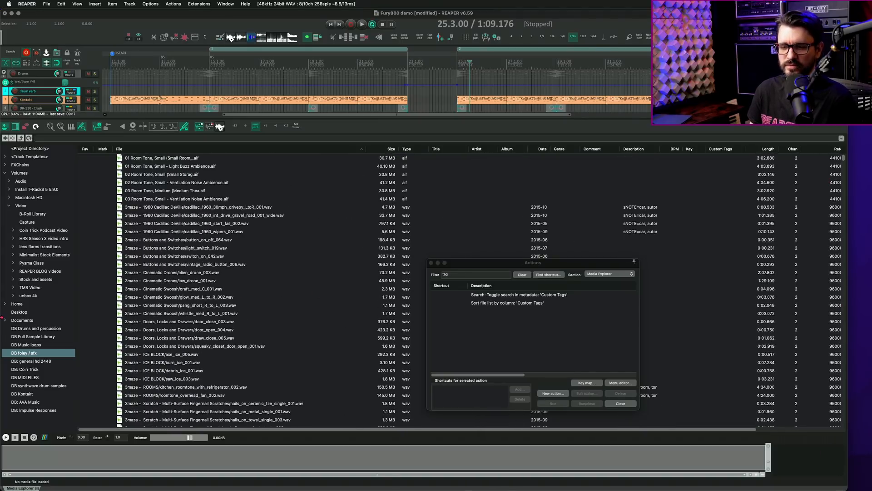
pyautogui.click(26, 336)
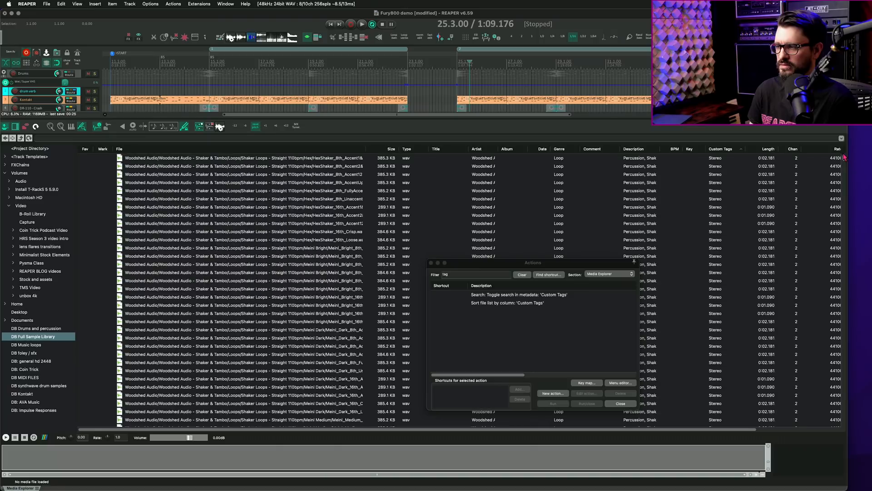
pyautogui.click(731, 283)
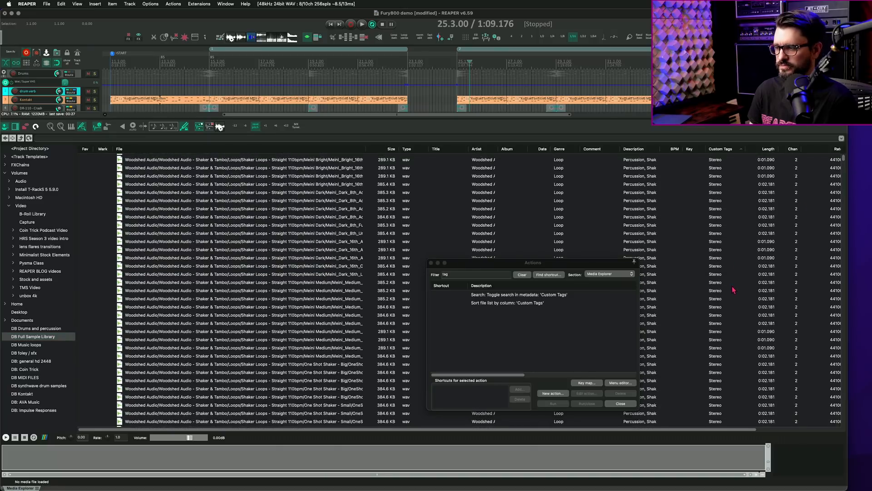
# - Move the Actions window up over the file list and select the action for sorting by 'Custom Tags'
pyautogui.moveTo(474, 269); pyautogui.dragTo(464, 257)
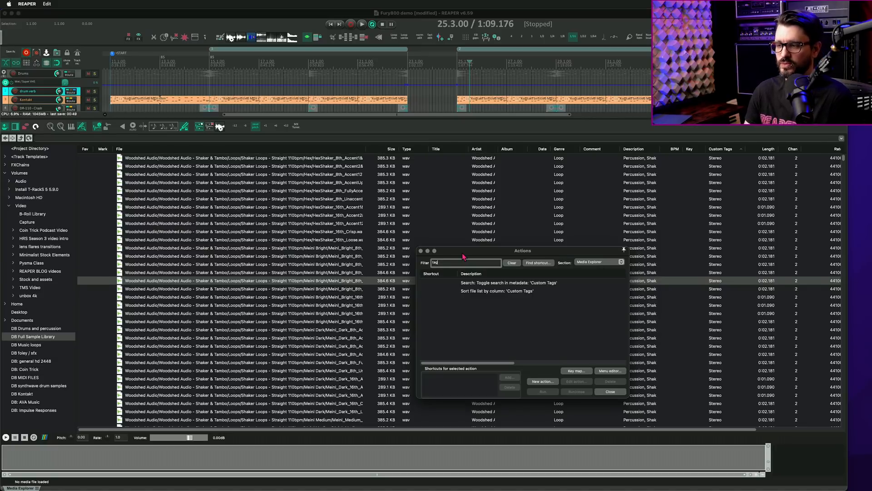
pyautogui.moveTo(471, 256); pyautogui.dragTo(318, 129)
pyautogui.click(343, 165)
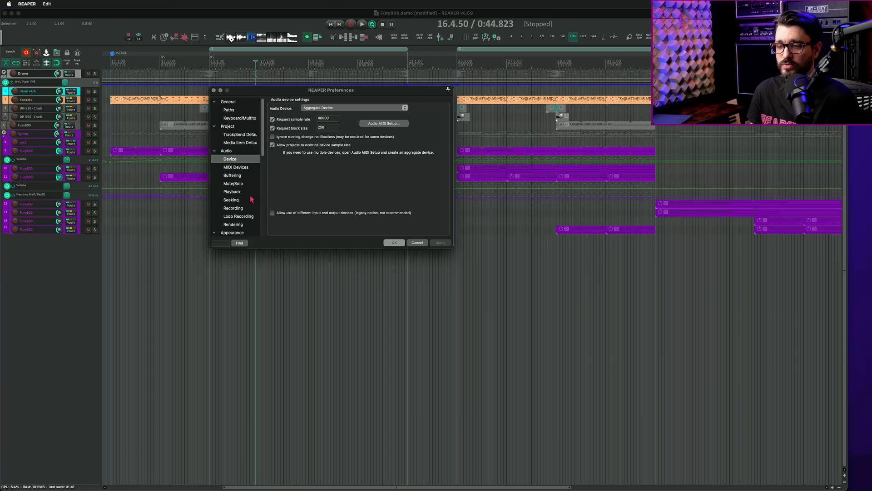
# - Show the mouse modifiers for the Track left drag context in the preferences, and move the preferences window lower
pyautogui.scroll(-5, 241, 182)
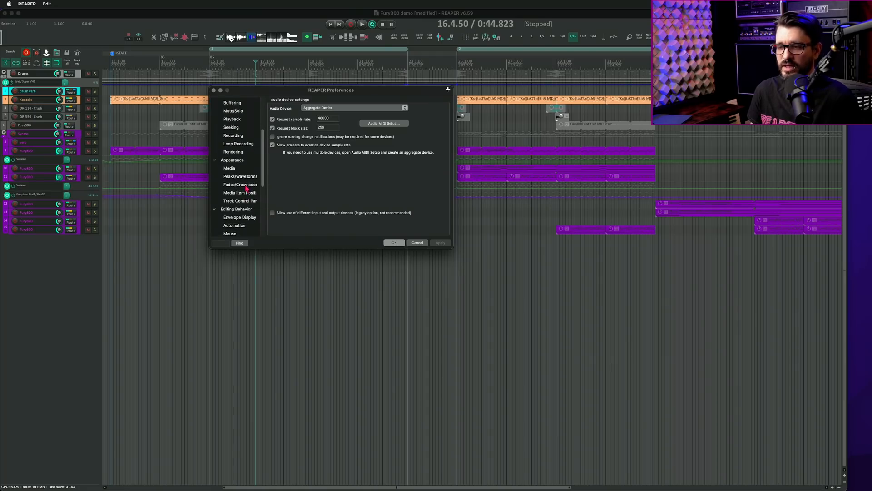
pyautogui.scroll(-1, 250, 199)
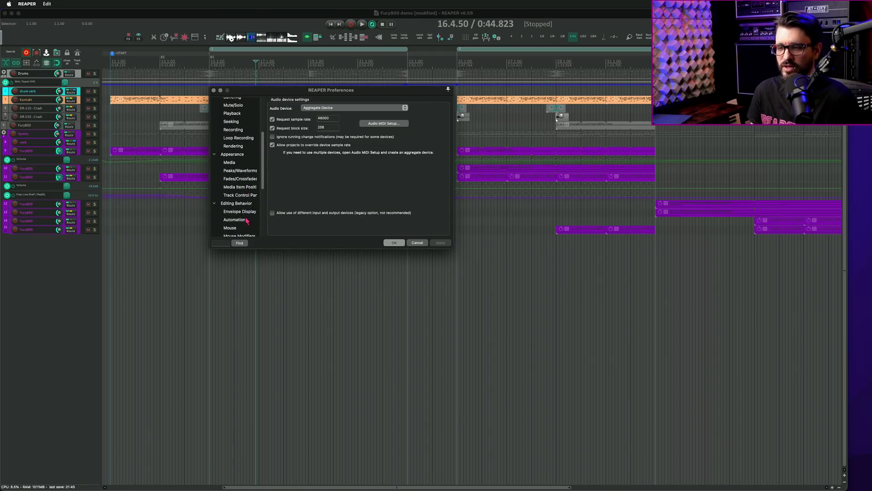
pyautogui.scroll(-3, 247, 220)
pyautogui.click(239, 166)
pyautogui.click(318, 107)
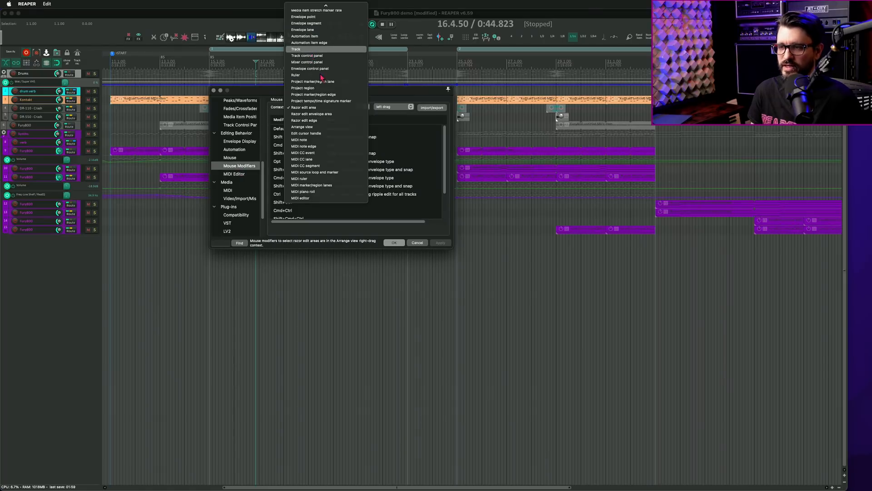
pyautogui.click(307, 49)
pyautogui.click(336, 108)
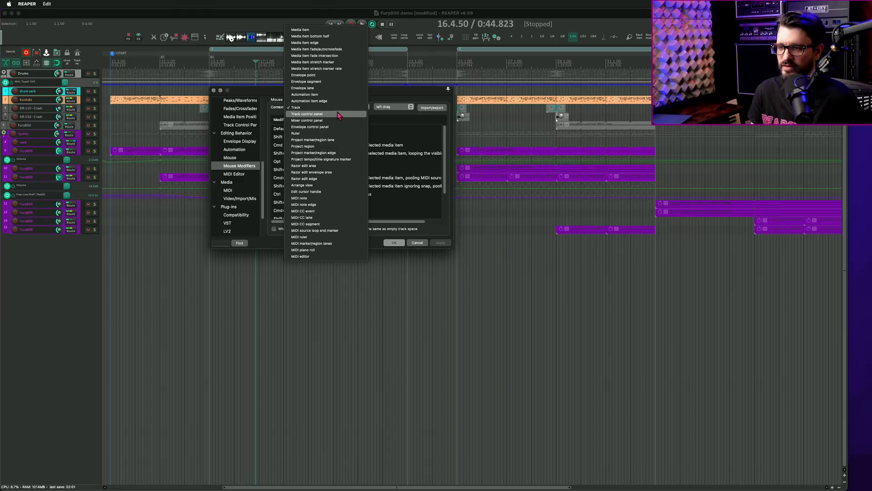
pyautogui.click(380, 91)
pyautogui.moveTo(377, 91); pyautogui.dragTo(357, 124)
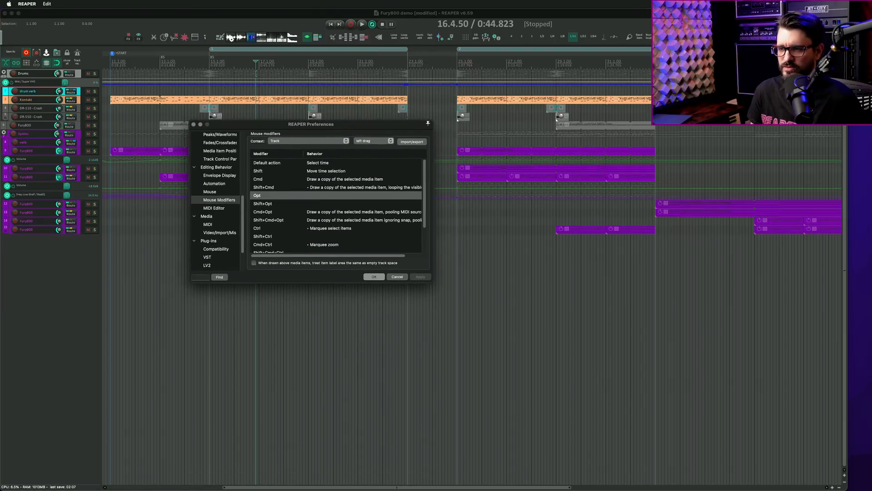
# - Assign selecting a razor edit area with time selection to the Opt modifier for Track left drag, and apply the change
pyautogui.doubleClick(337, 196)
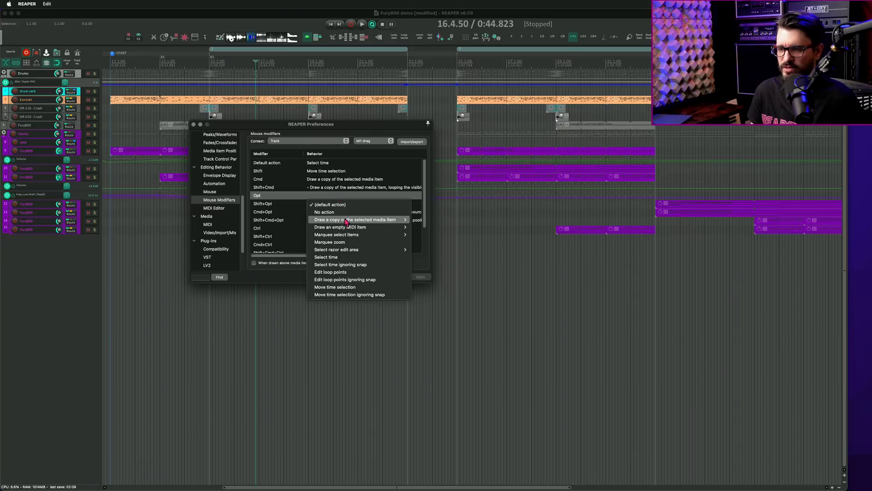
pyautogui.moveTo(352, 253)
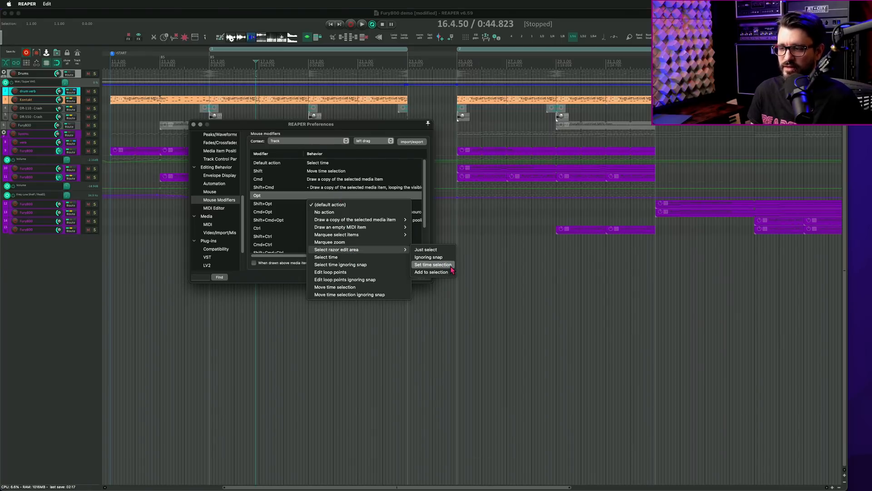
pyautogui.click(433, 264)
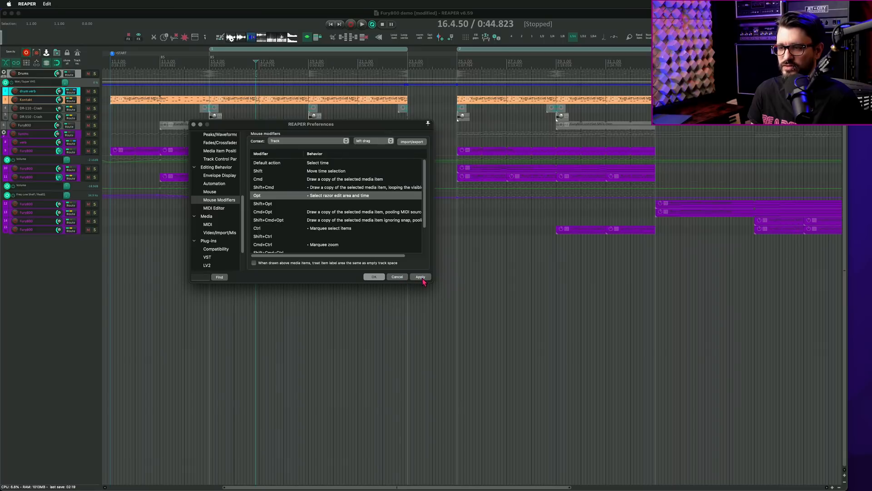
pyautogui.click(422, 278)
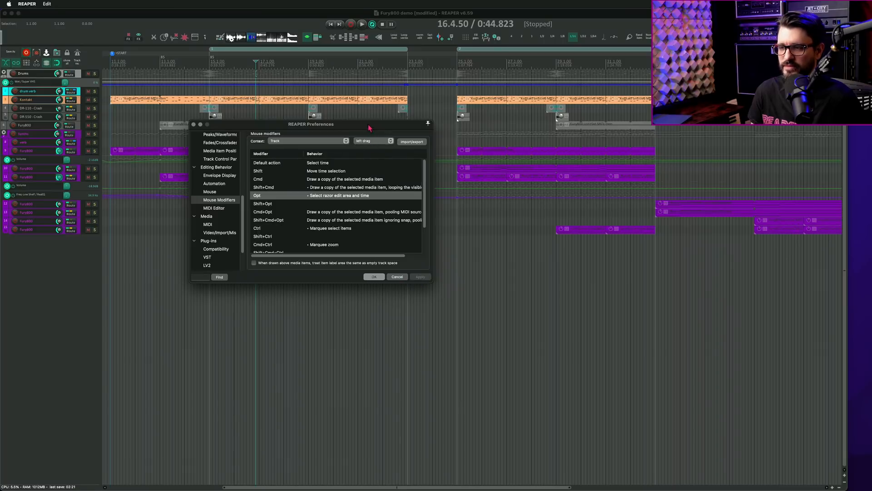
# - Move the preferences window below the tracks, draw razor edit areas with time selections around bars 23 to 27, and clear them
pyautogui.moveTo(363, 124); pyautogui.dragTo(336, 333)
pyautogui.click(402, 134)
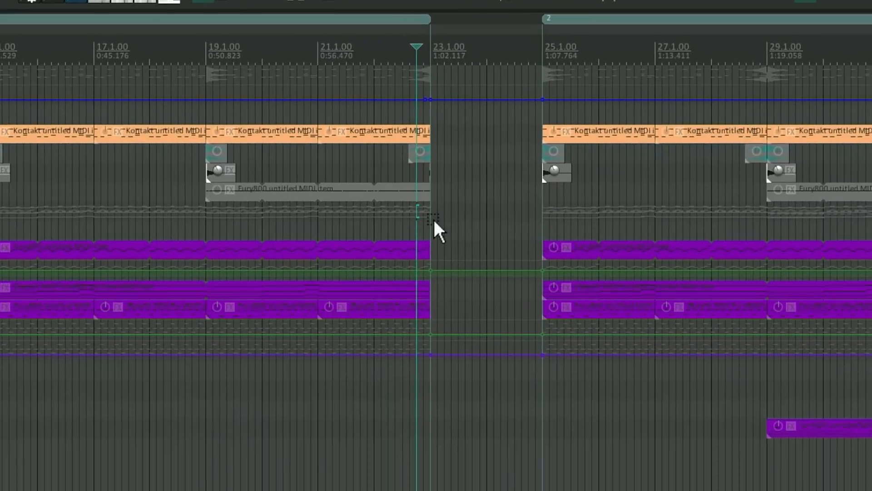
pyautogui.moveTo(410, 139); pyautogui.dragTo(454, 139)
pyautogui.moveTo(538, 223); pyautogui.dragTo(711, 384)
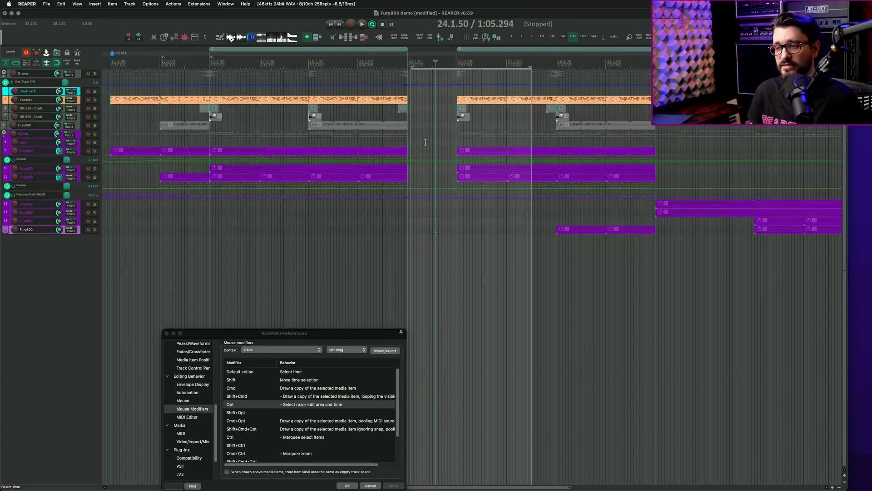
pyautogui.moveTo(408, 145); pyautogui.dragTo(487, 225)
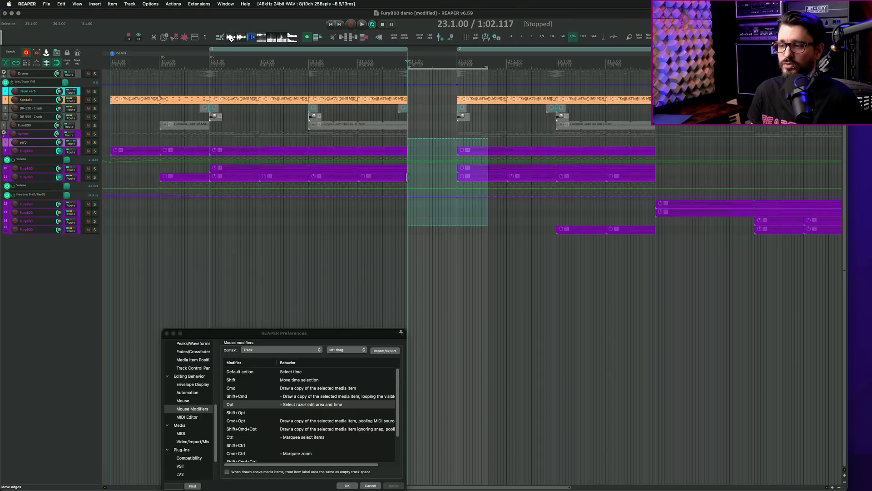
pyautogui.click(393, 139)
pyautogui.click(393, 140)
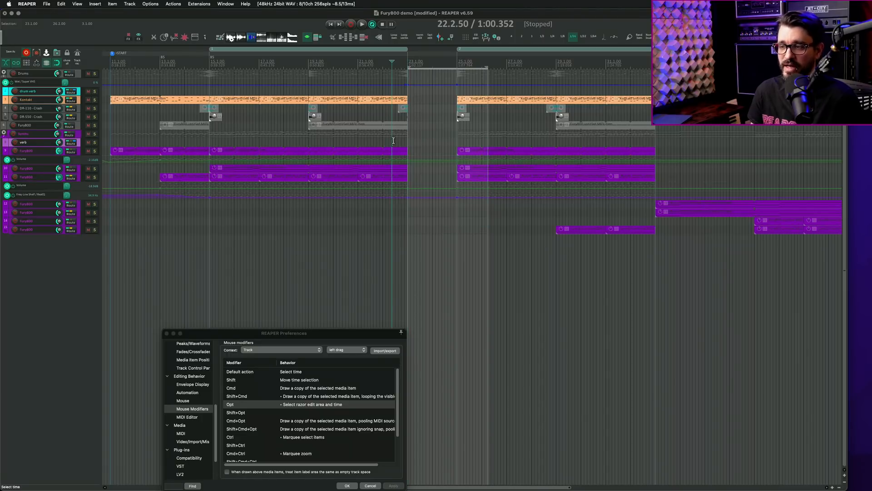
# - Show the Editing Behavior preferences and draw razor edit areas with time selections across several tracks around bars 20 to 27
pyautogui.moveTo(353, 335); pyautogui.dragTo(379, 264)
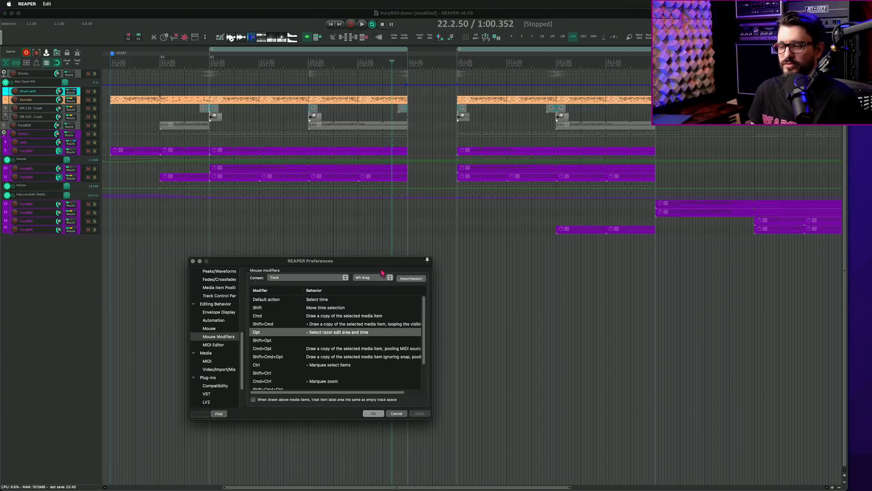
pyautogui.click(218, 304)
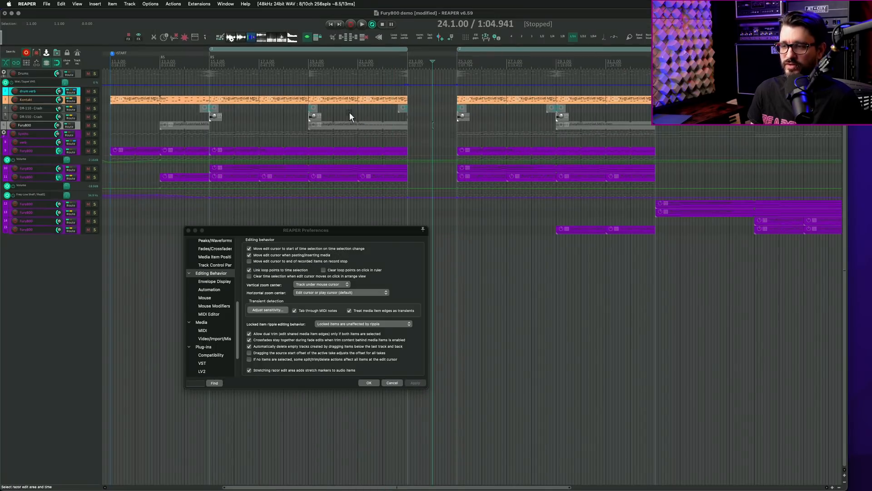
pyautogui.moveTo(371, 102); pyautogui.dragTo(433, 128)
pyautogui.moveTo(518, 199); pyautogui.dragTo(657, 249)
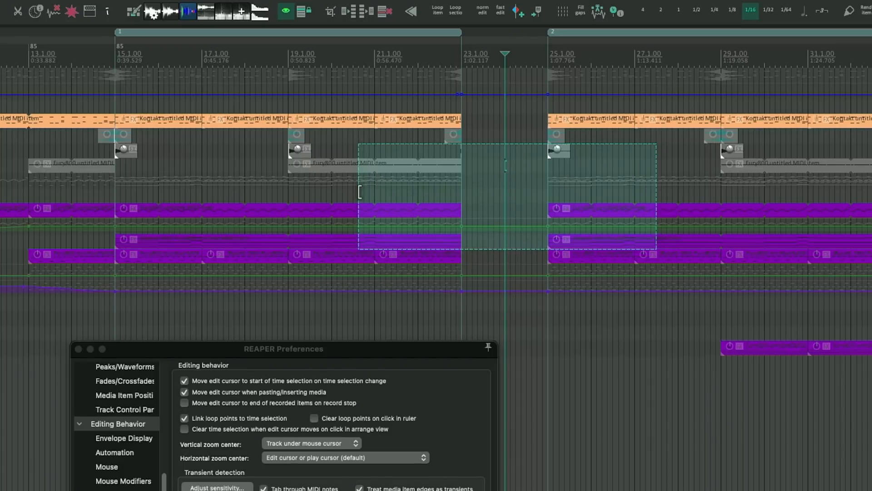
pyautogui.click(344, 191)
pyautogui.moveTo(361, 190); pyautogui.dragTo(611, 143)
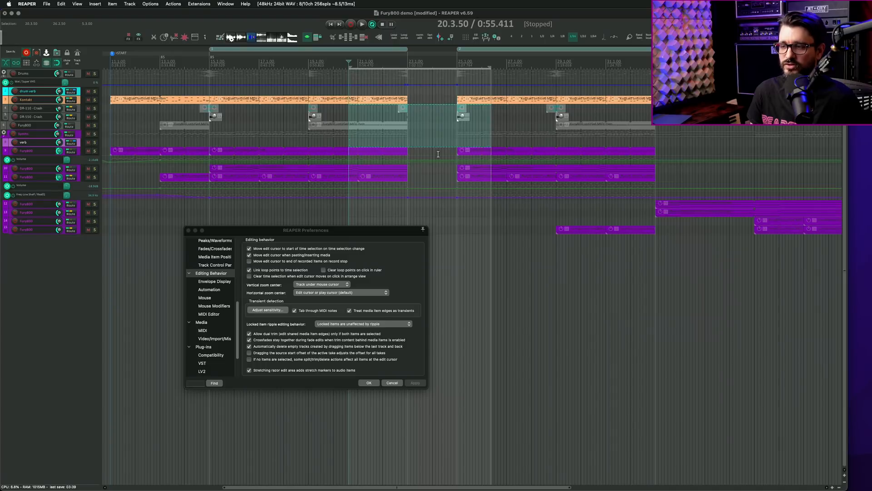
pyautogui.click(424, 157)
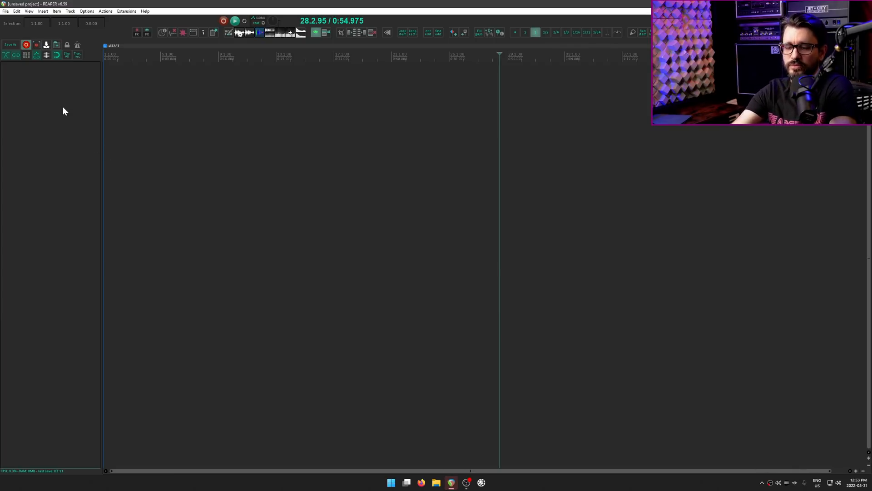
# - Show the General preferences and examine the options for the recent project list display
pyautogui.hotkey('ctrl', 'p')
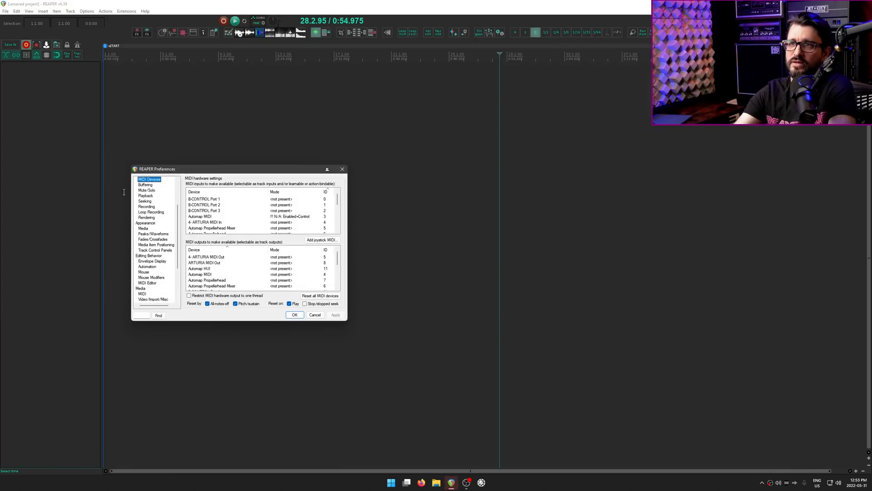
pyautogui.scroll(3, 154, 200)
pyautogui.click(144, 180)
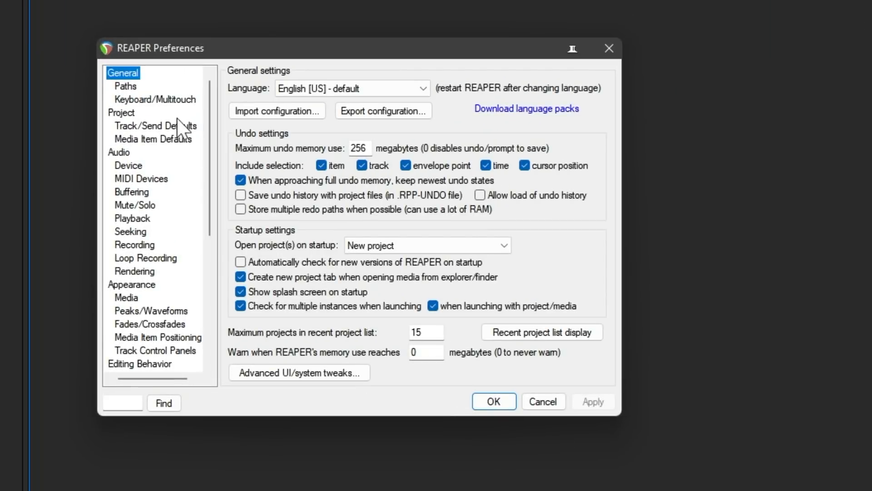
pyautogui.click(547, 335)
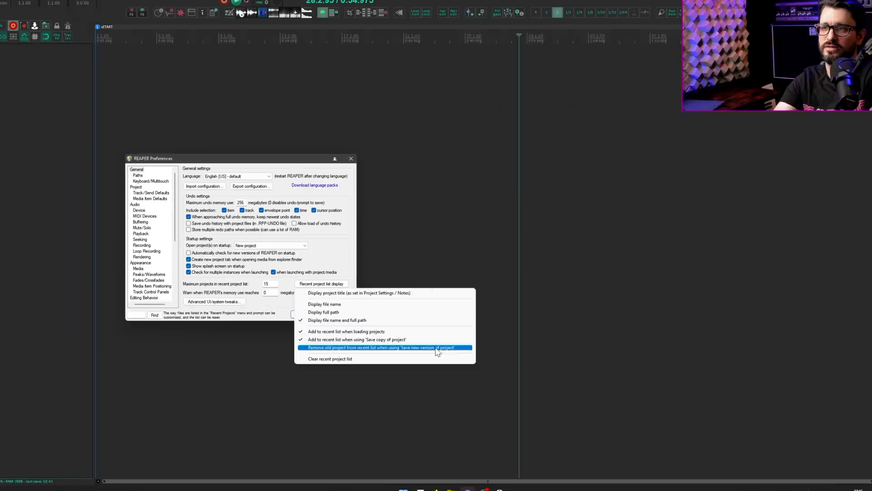
# - Open the TMS 84 recording project from the list of recent projects
pyautogui.click(6, 11)
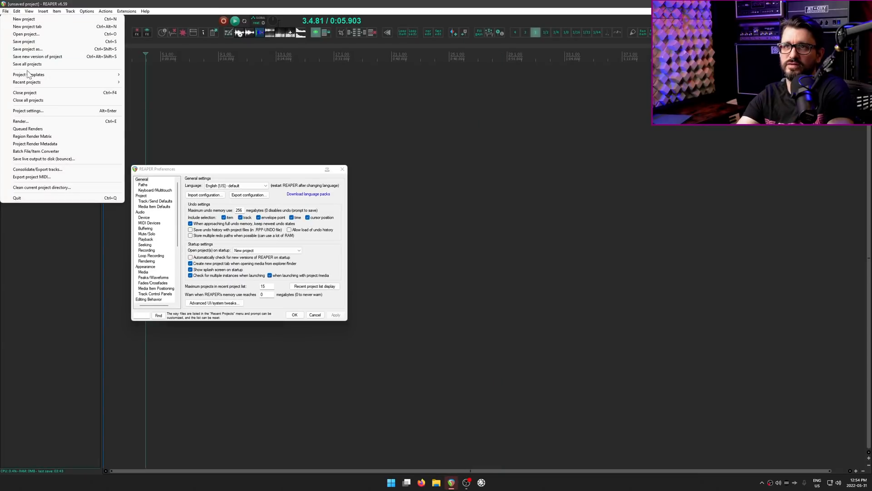
pyautogui.moveTo(36, 84)
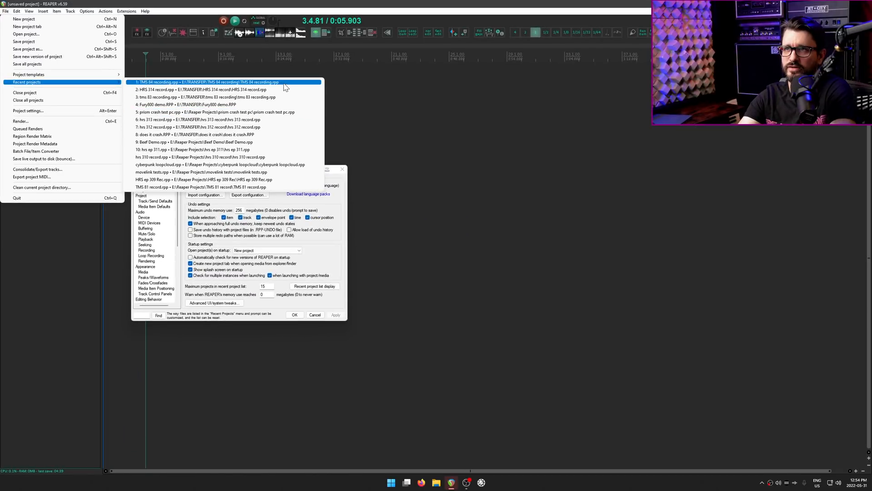
pyautogui.click(284, 83)
pyautogui.press('n')
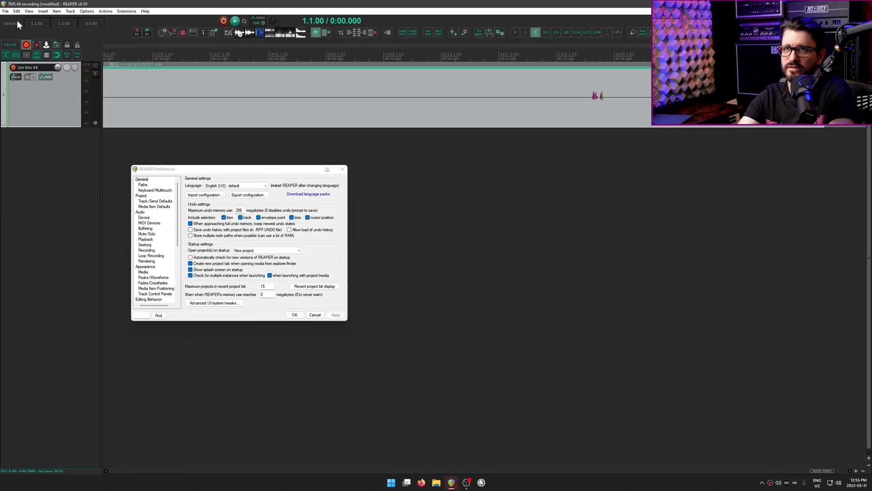
# - Save a new version of the TMS 84 recording project and check the list of recent projects
pyautogui.click(5, 11)
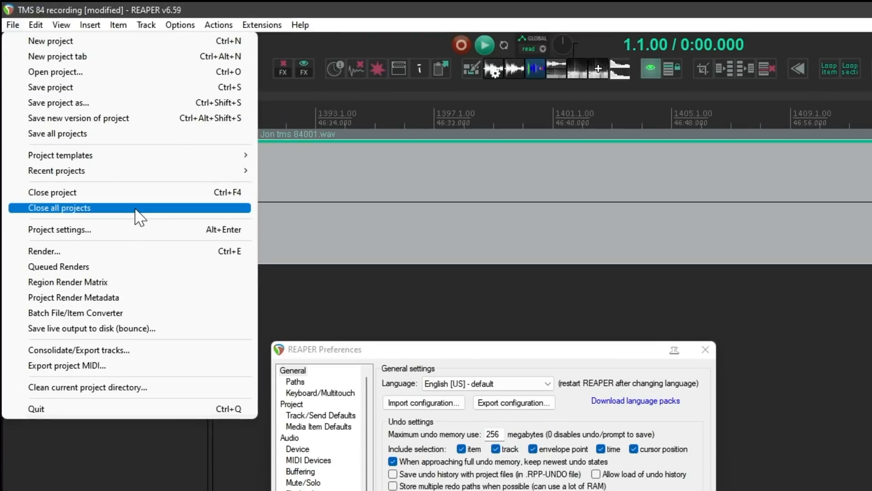
pyautogui.moveTo(150, 155)
pyautogui.click(157, 118)
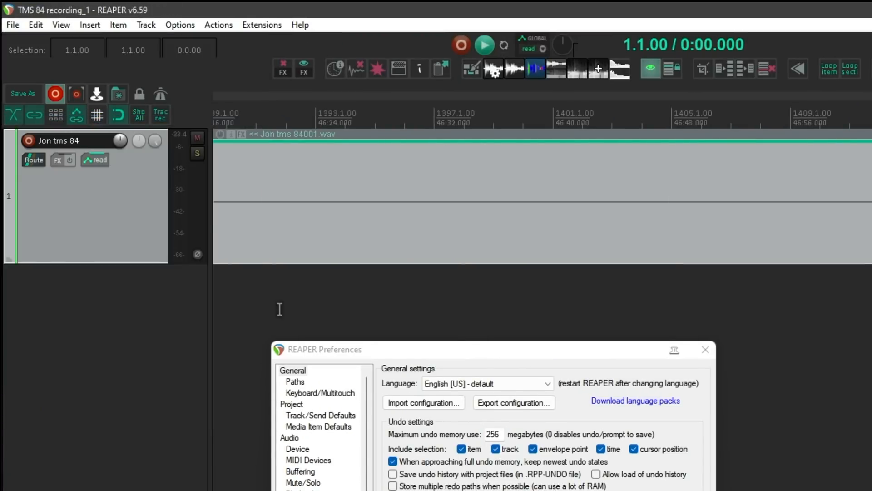
pyautogui.click(15, 25)
pyautogui.moveTo(150, 174)
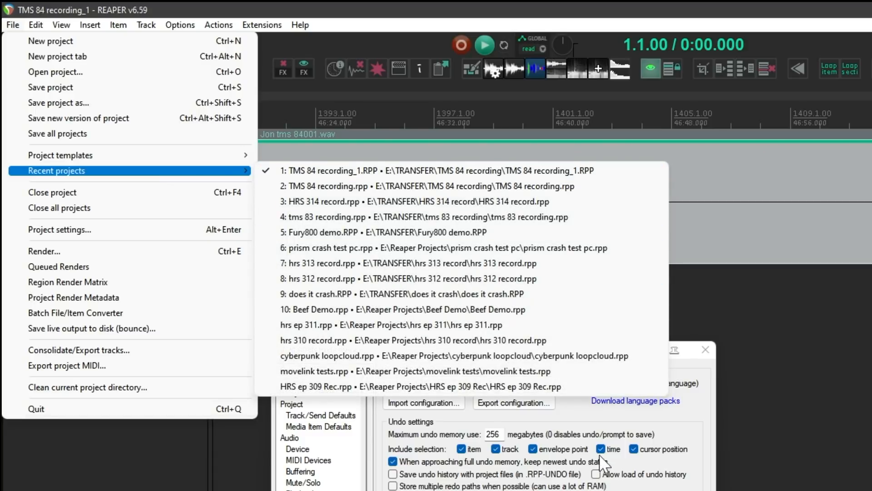
pyautogui.click(418, 303)
# - Enable 'Remove old project from recent list when using 'Save new version of project'' for the recent project list and apply it
pyautogui.click(462, 269)
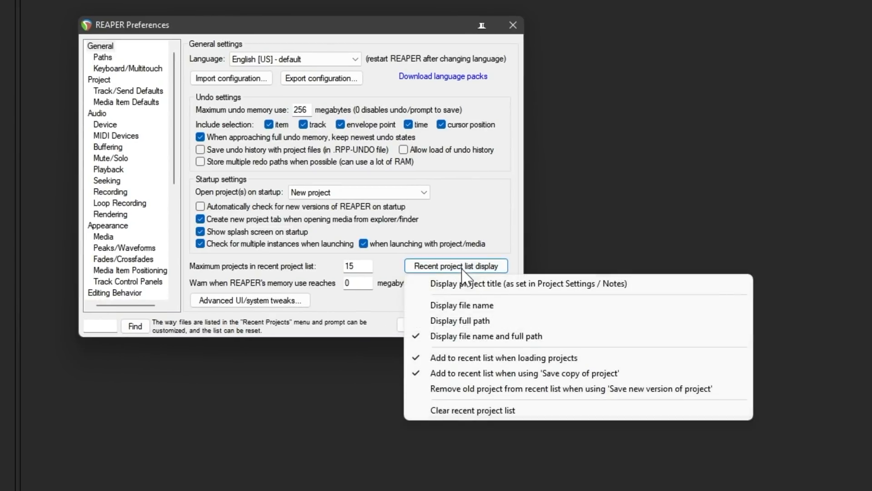
pyautogui.click(545, 390)
pyautogui.click(499, 325)
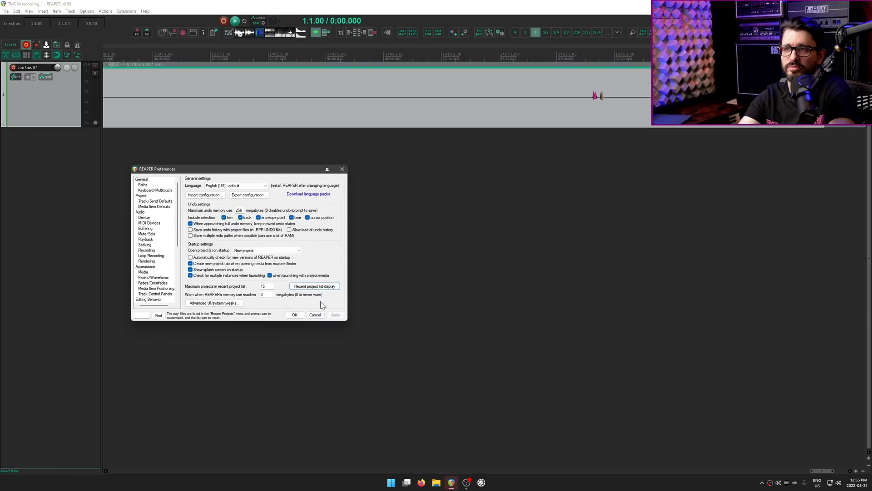
# - Save another new version of the TMS 84 recording project, then check the recent projects list and its display options
pyautogui.click(6, 11)
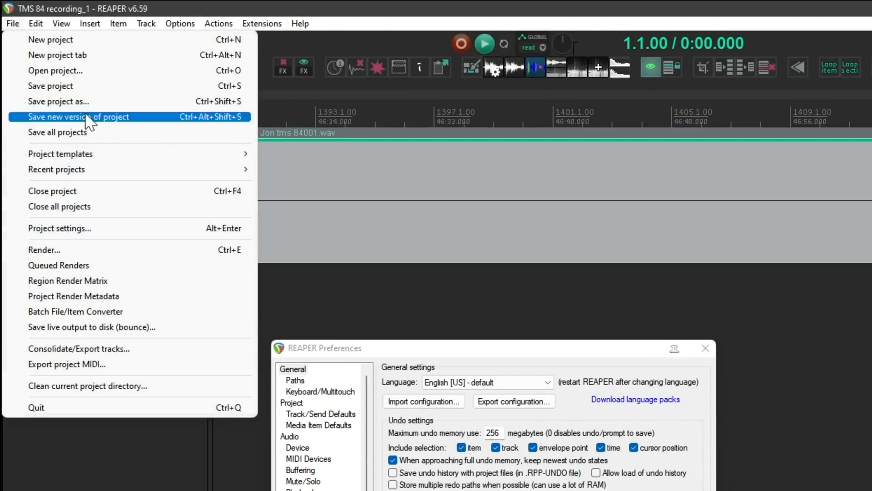
pyautogui.moveTo(132, 171)
pyautogui.click(151, 120)
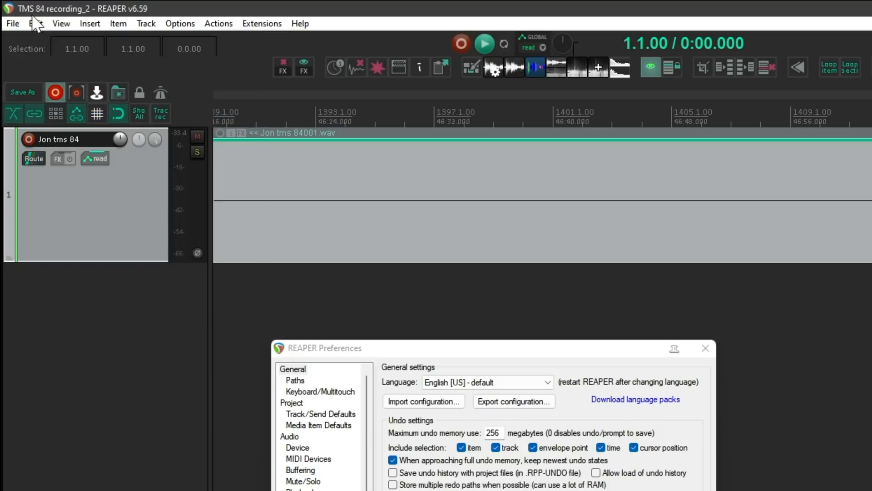
pyautogui.click(13, 23)
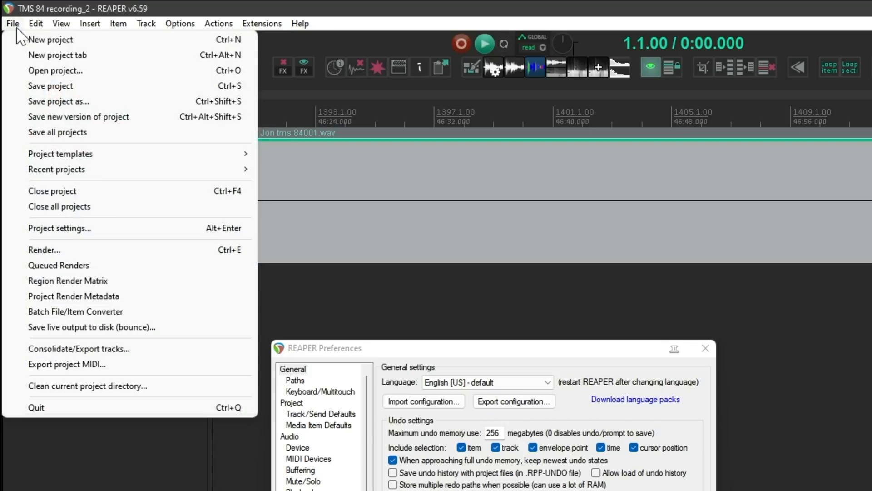
pyautogui.moveTo(119, 161)
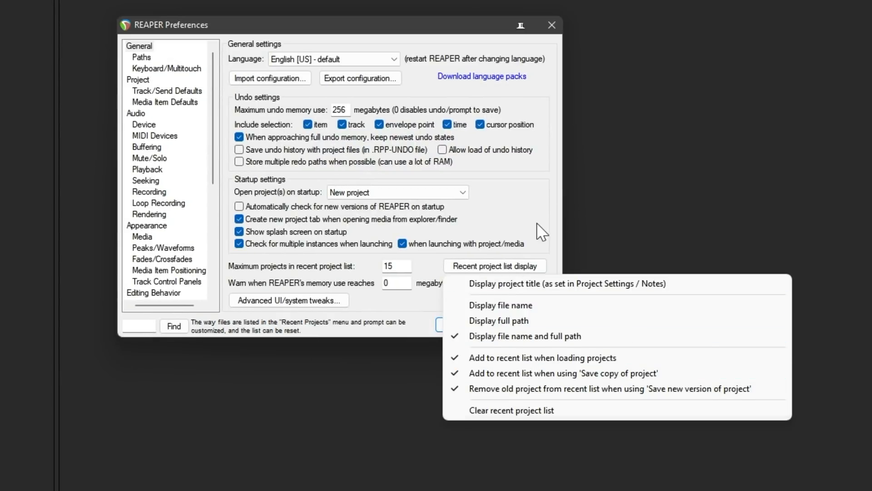
pyautogui.click(541, 233)
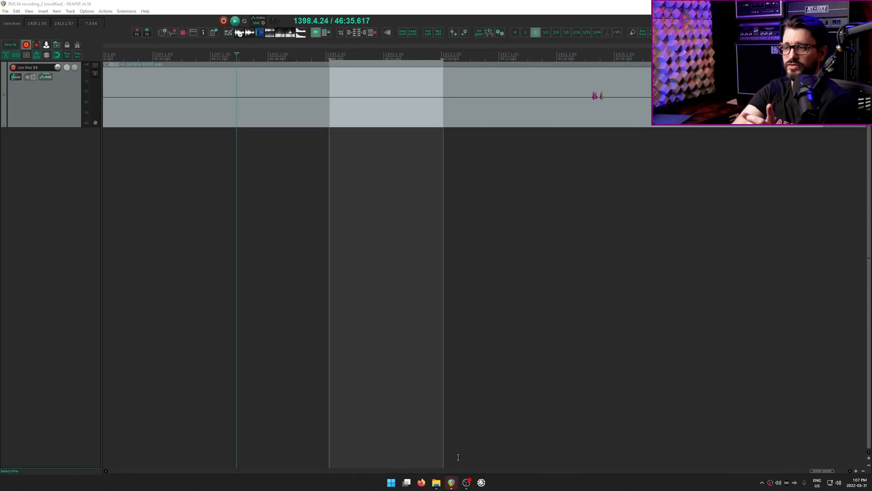
pyautogui.rightClick(452, 482)
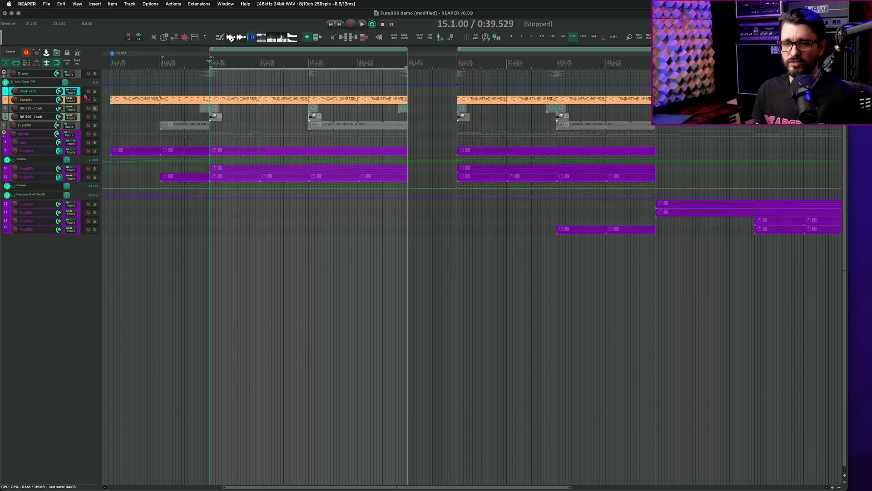
pyautogui.click(46, 53)
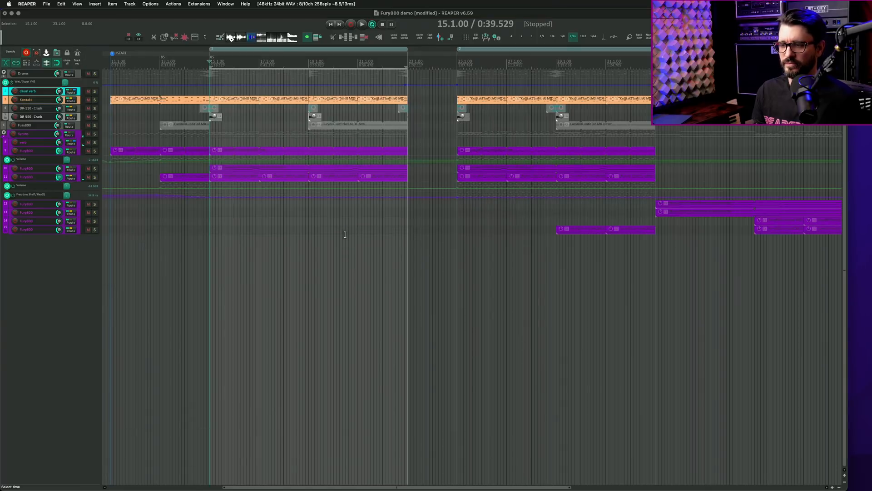
# - Filter the actions for 'recent render' and run 'File: Display statistics from most recent render in web browser'
pyautogui.hotkey('shift', '/')
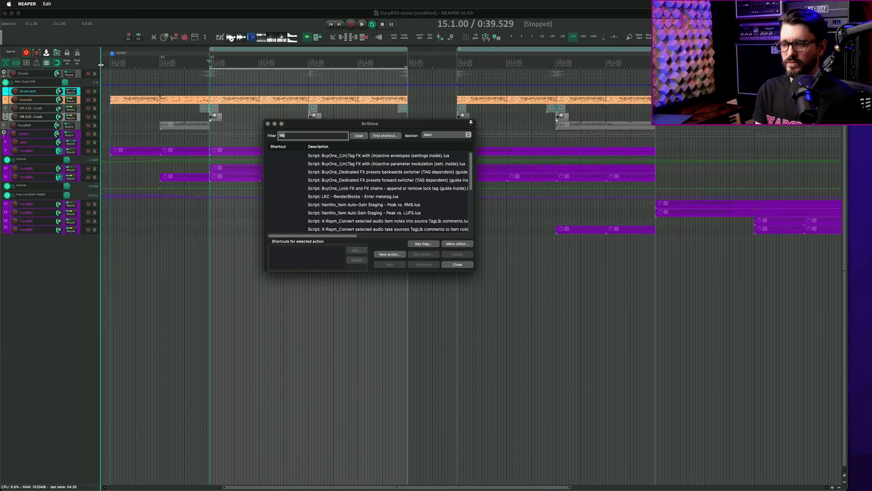
pyautogui.write('recent')
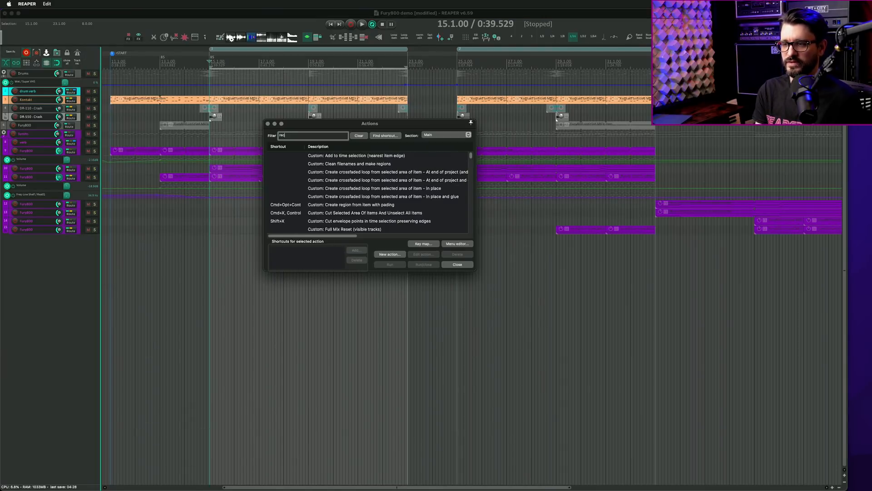
pyautogui.write(' render')
pyautogui.click(367, 163)
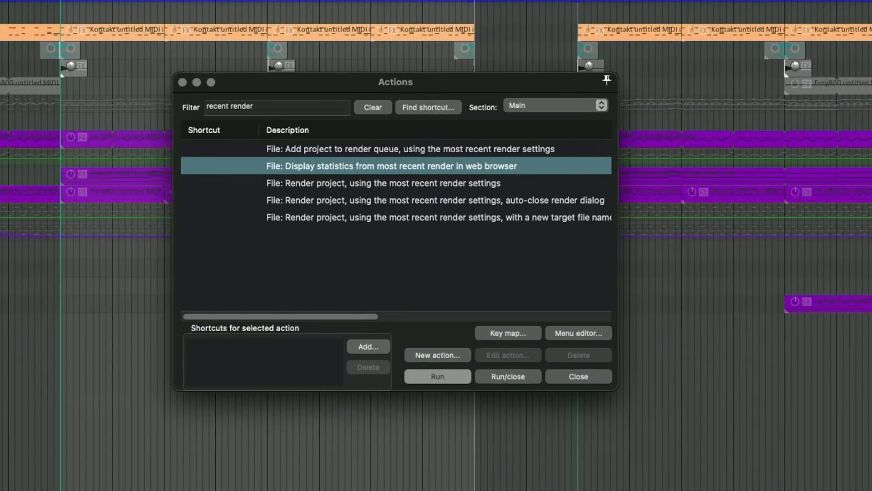
pyautogui.click(508, 376)
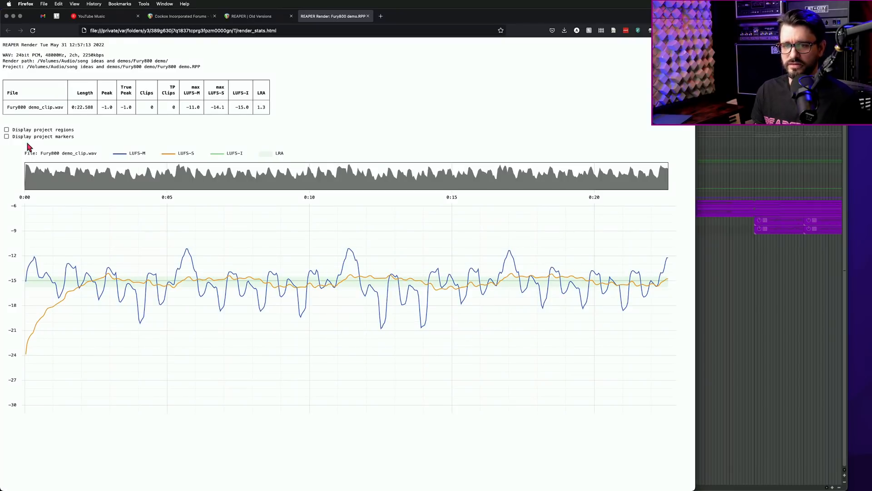
# - Display the project regions and project markers on the render statistics chart for Fury800 demo_clip.wav
pyautogui.click(7, 130)
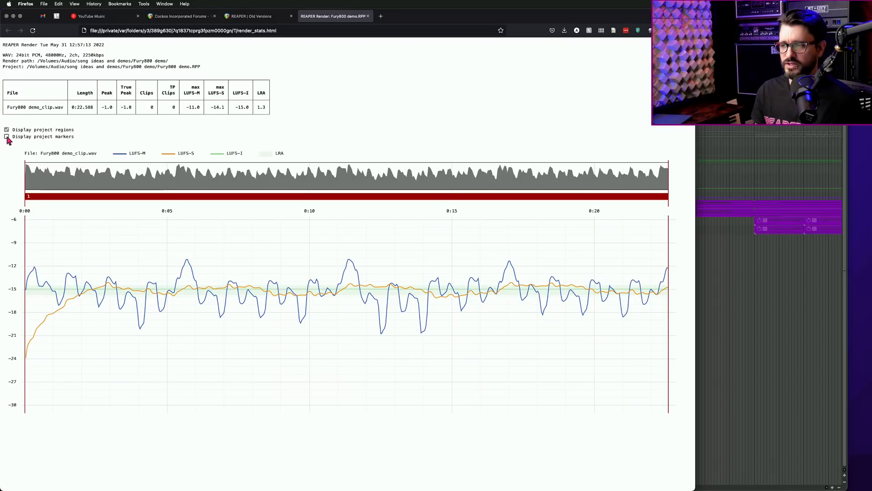
pyautogui.click(6, 136)
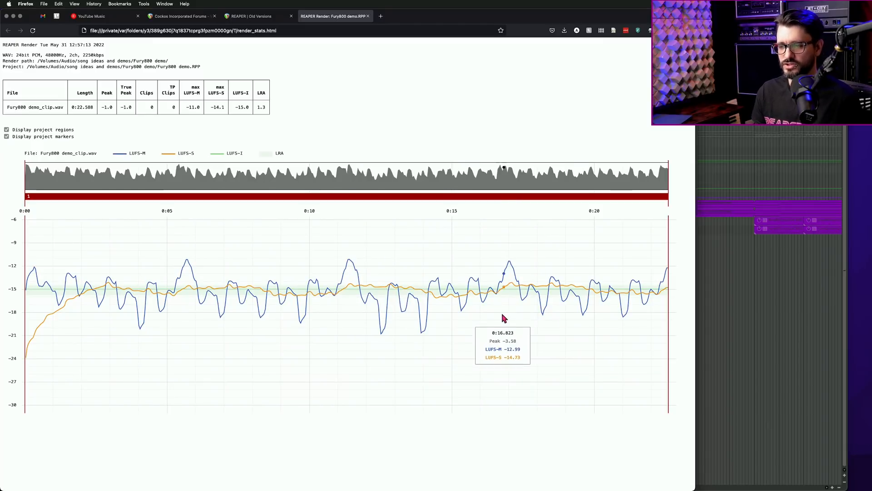
# - Switch to REAPER, make a time selection of about 1:34 spanning the whole song, and render it with the file name $project_clip2
pyautogui.press('super+Tab')
pyautogui.moveTo(170, 264); pyautogui.dragTo(497, 86)
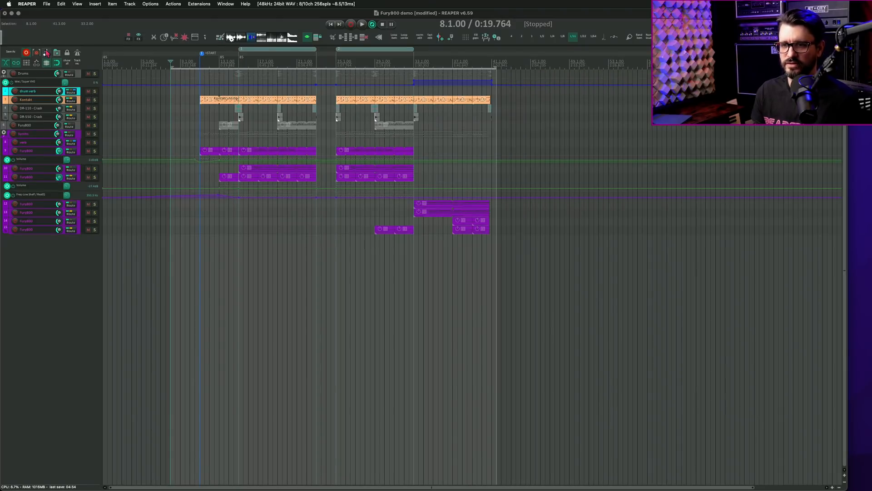
pyautogui.press('super+alt+r')
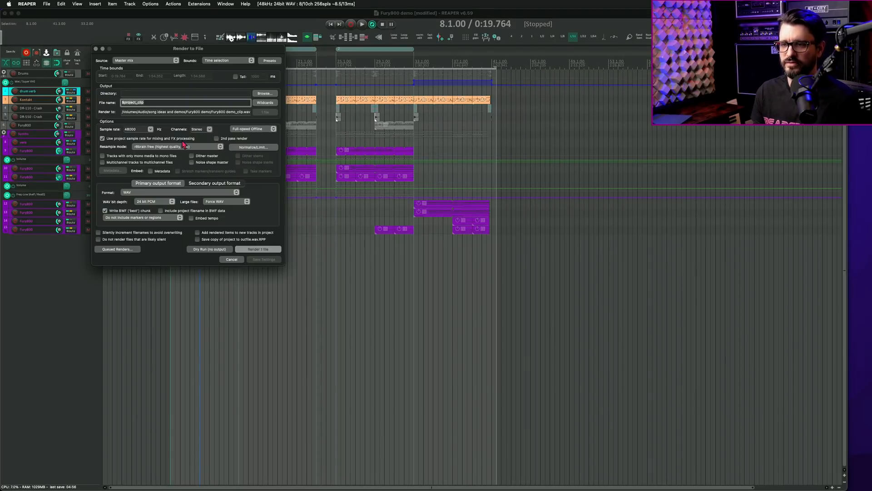
pyautogui.click(219, 105)
pyautogui.write('2')
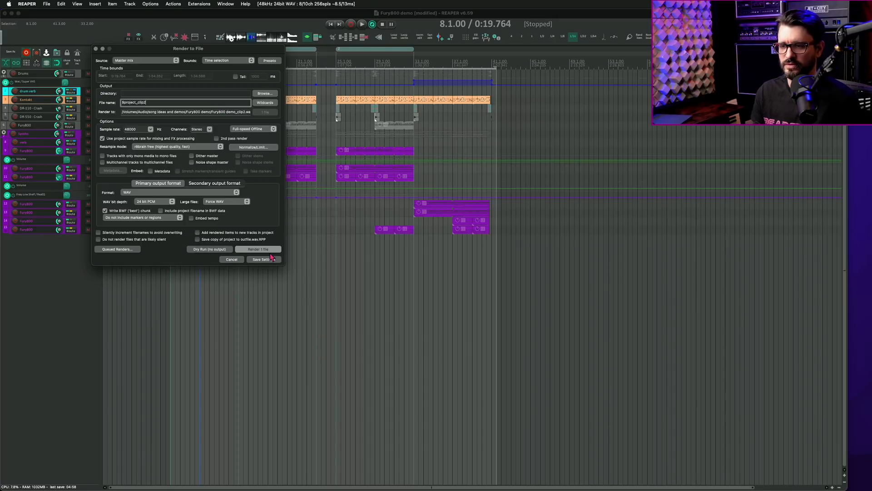
pyautogui.click(258, 249)
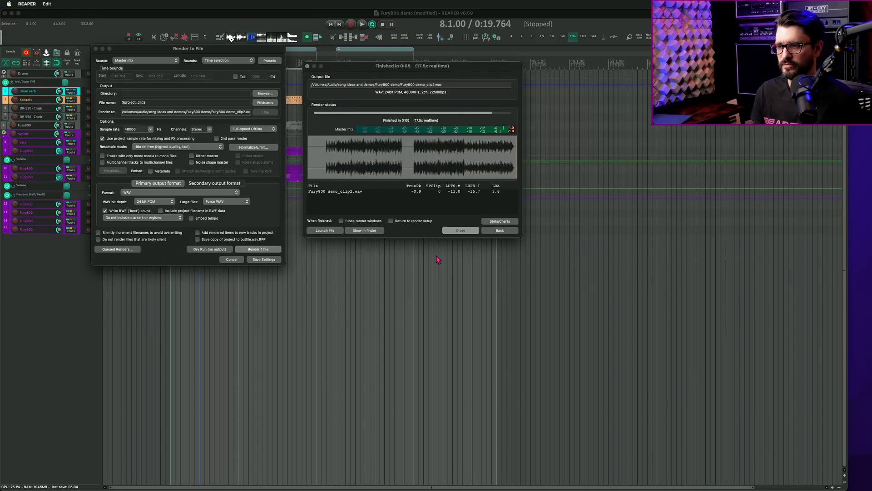
# - Open the statistics and charts of the finished clip2 render and display its project regions and markers
pyautogui.click(499, 221)
pyautogui.click(529, 232)
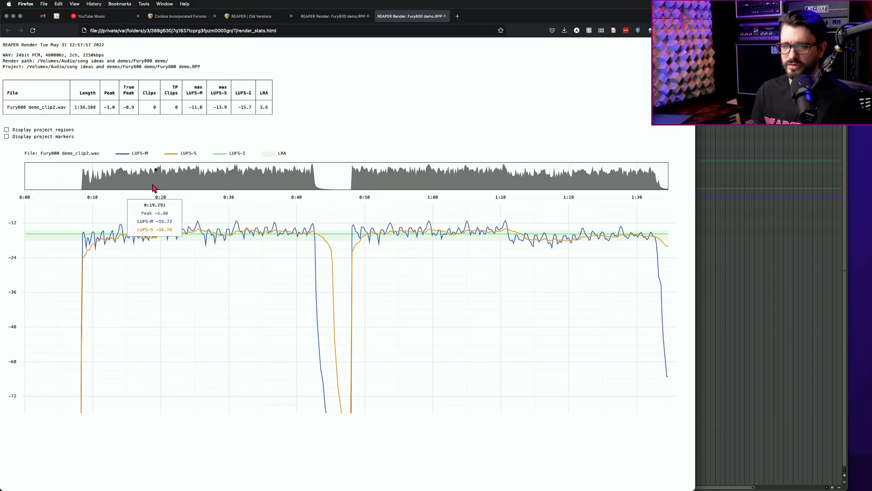
pyautogui.click(45, 132)
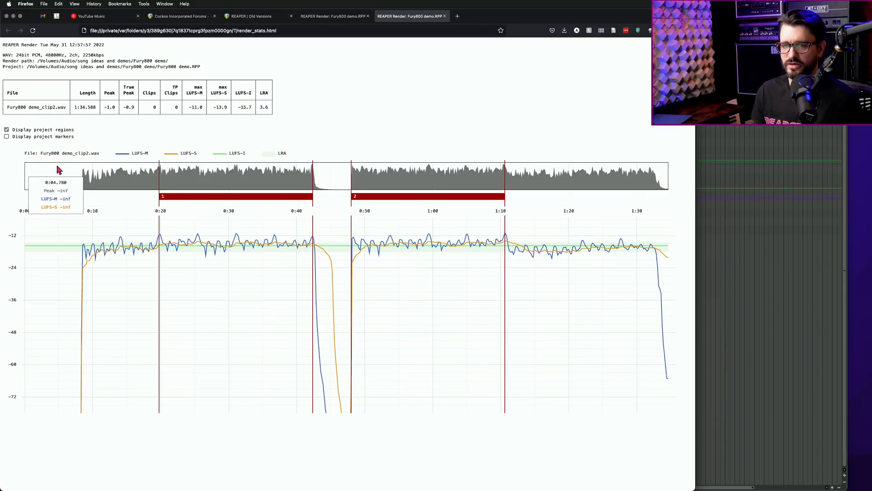
pyautogui.click(61, 137)
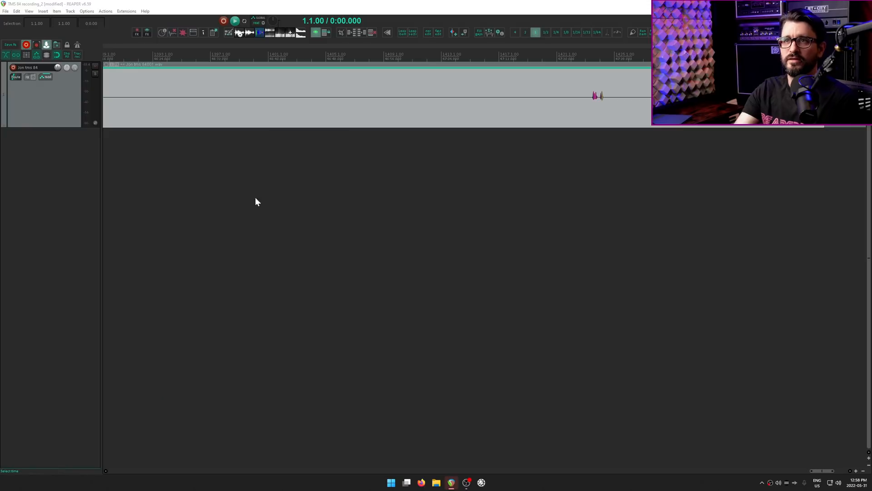
# - Set the TMS 84 recording project's primary render format to MPEG-4/Windows Media and check the available video codec options
pyautogui.hotkey('ctrl', 'alt', 'r')
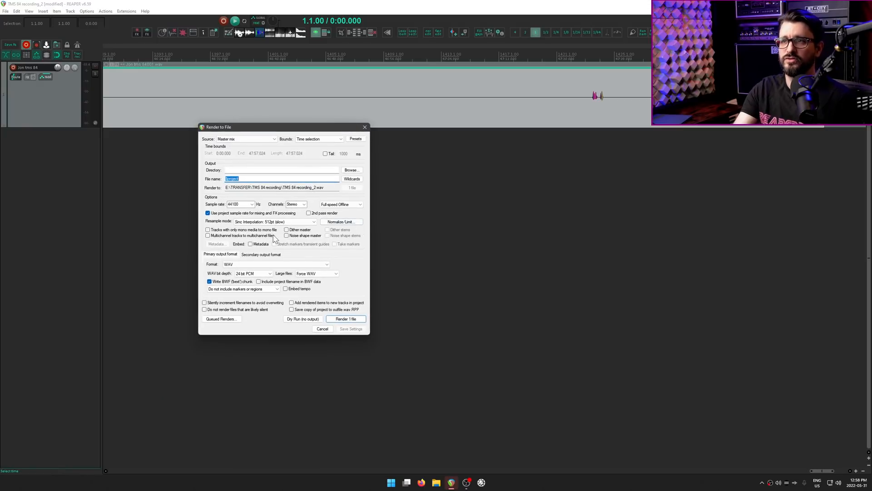
pyautogui.click(251, 263)
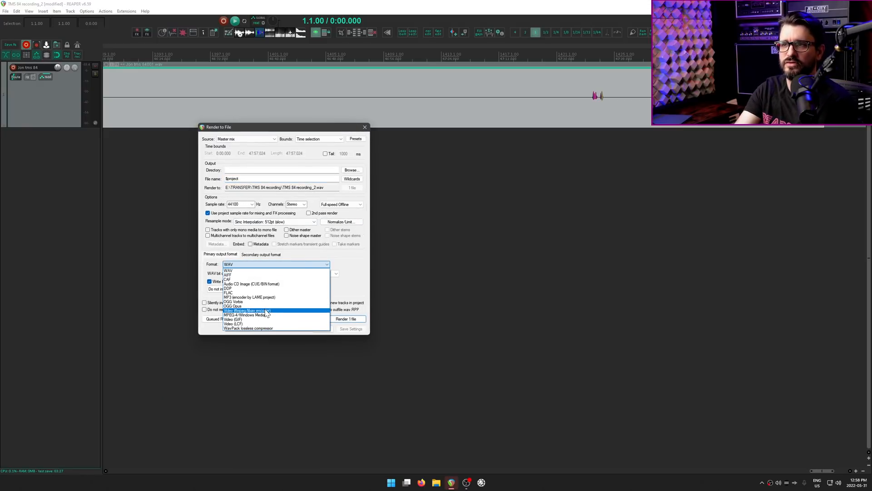
pyautogui.click(266, 315)
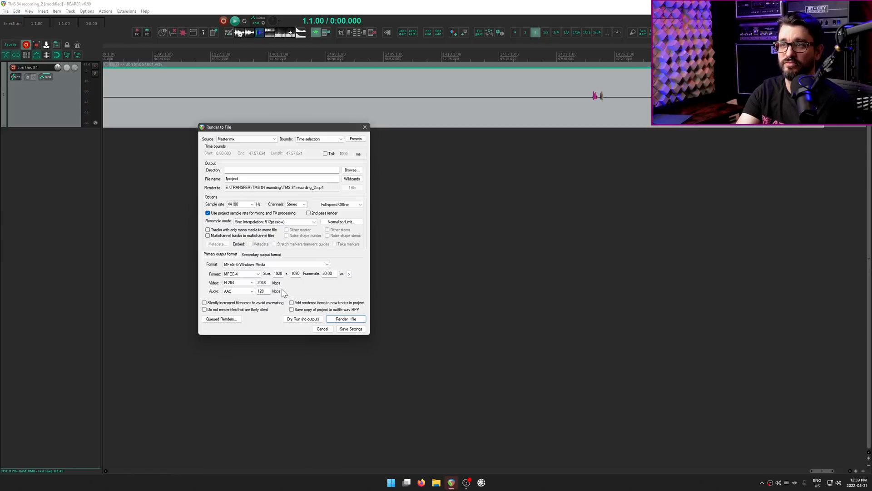
pyautogui.click(250, 283)
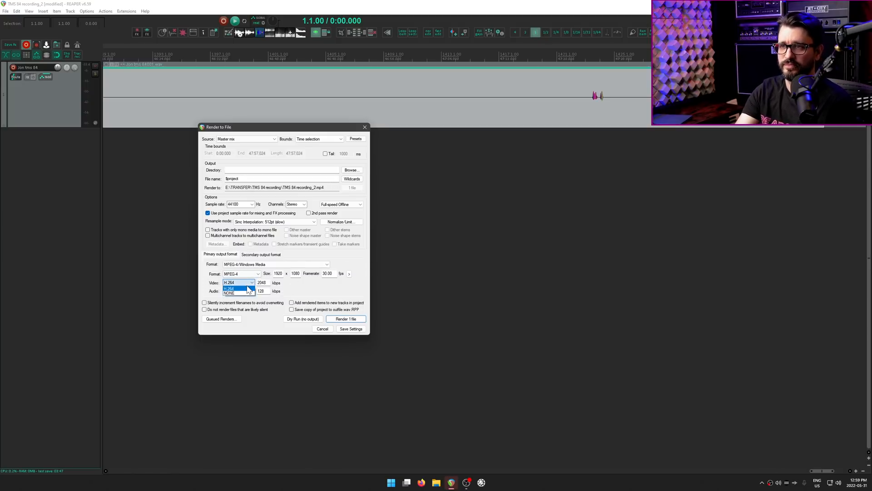
pyautogui.click(311, 293)
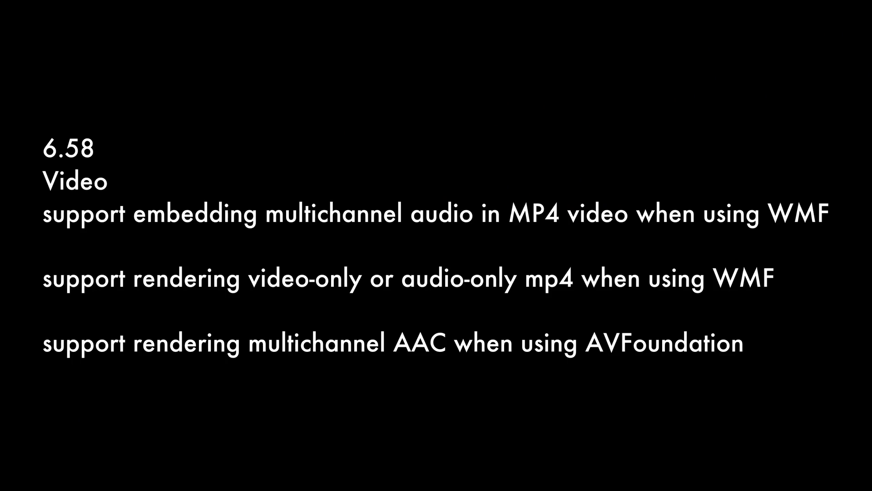